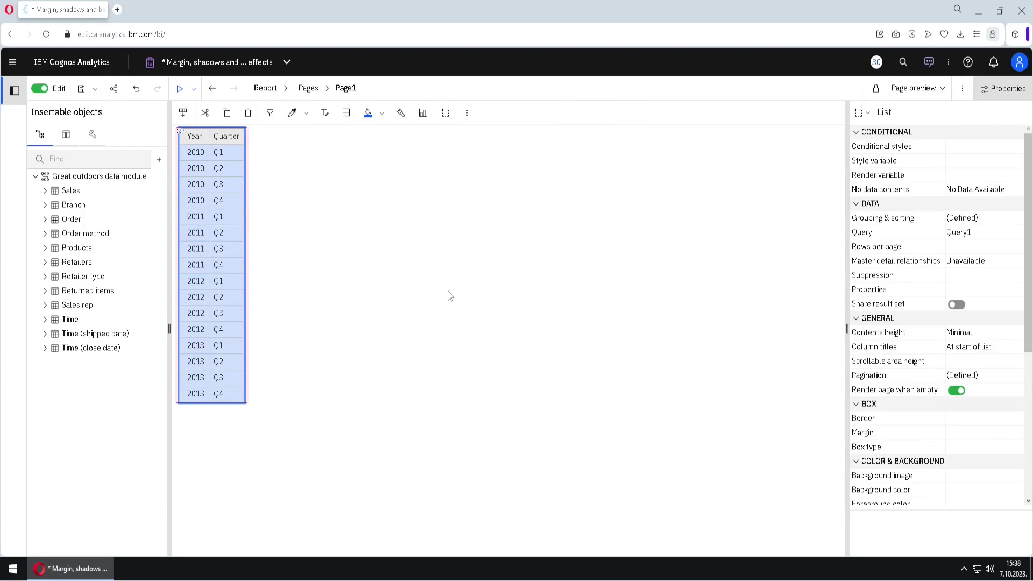
# Apply a 50 px left margin and a 50 px top margin to the list.
pyautogui.click(988, 438)
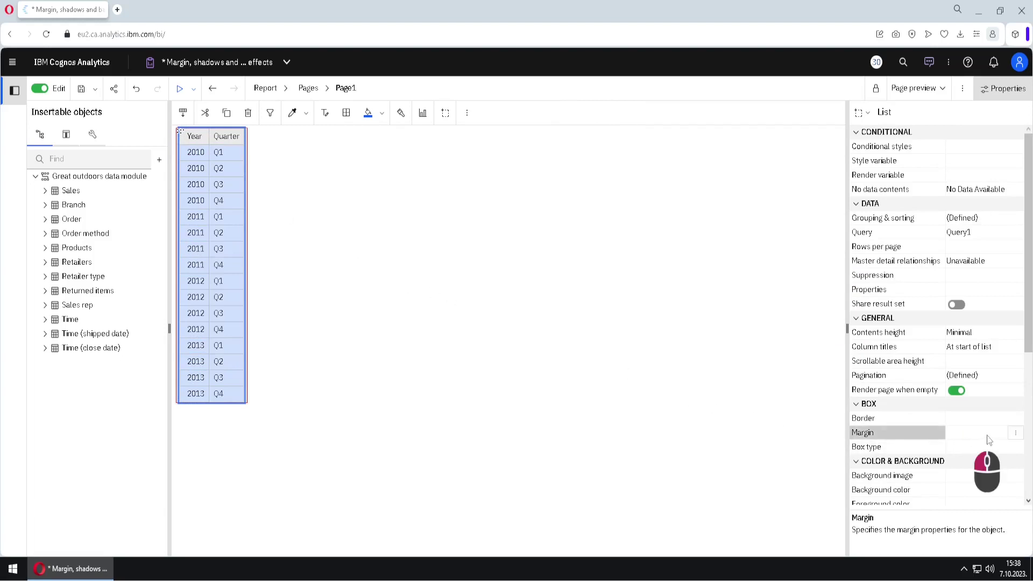
pyautogui.click(1015, 433)
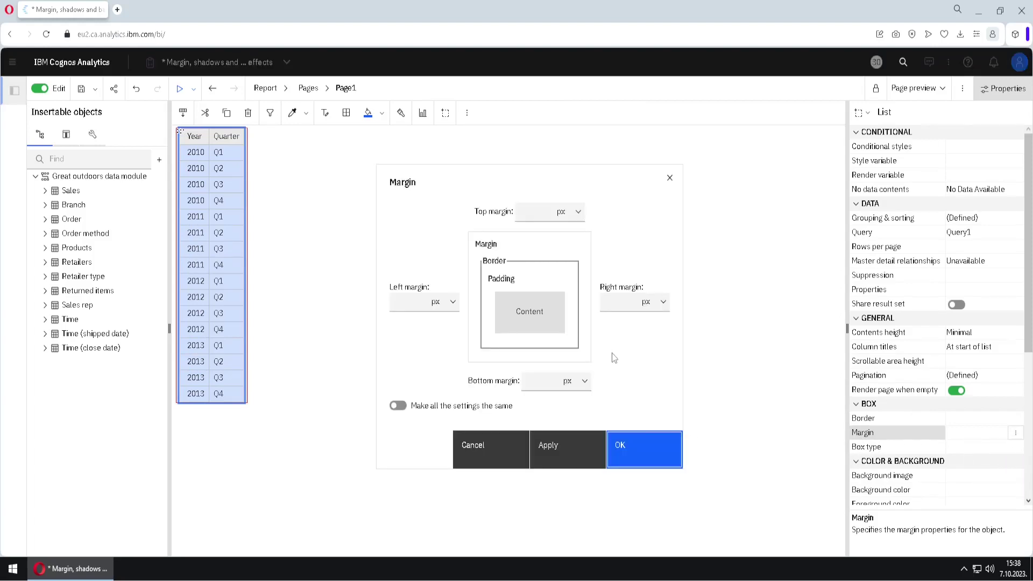
pyautogui.click(421, 303)
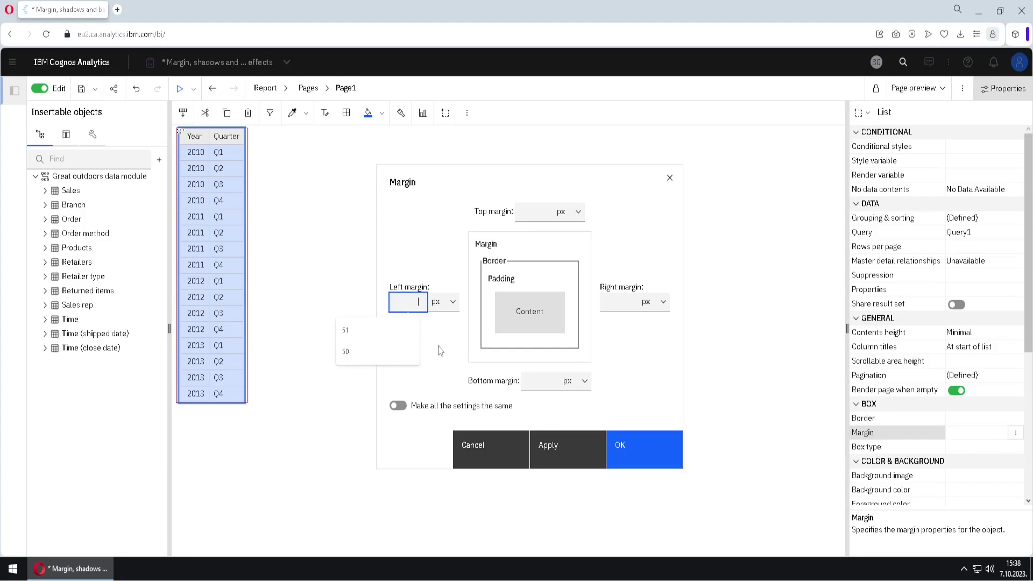
pyautogui.write('50')
pyautogui.click(541, 212)
pyautogui.write('50')
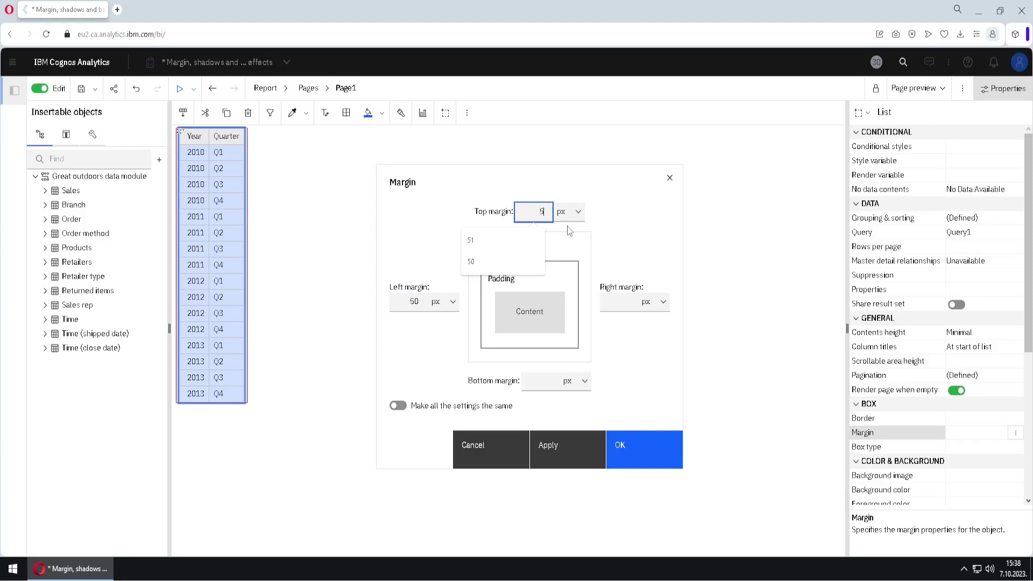
pyautogui.click(563, 460)
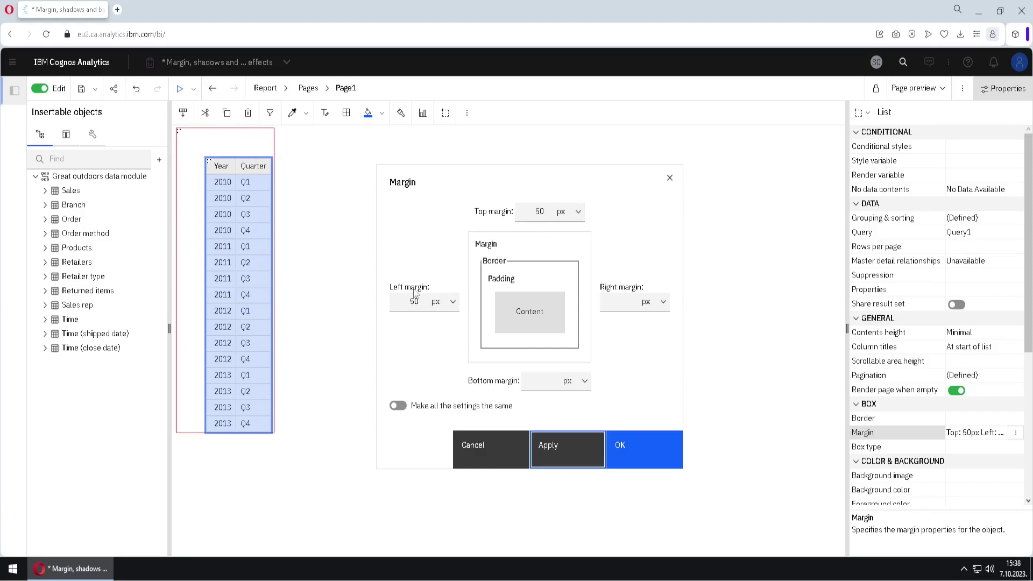
# Make all margin settings of the list the same at 51 px and confirm them.
pyautogui.click(402, 412)
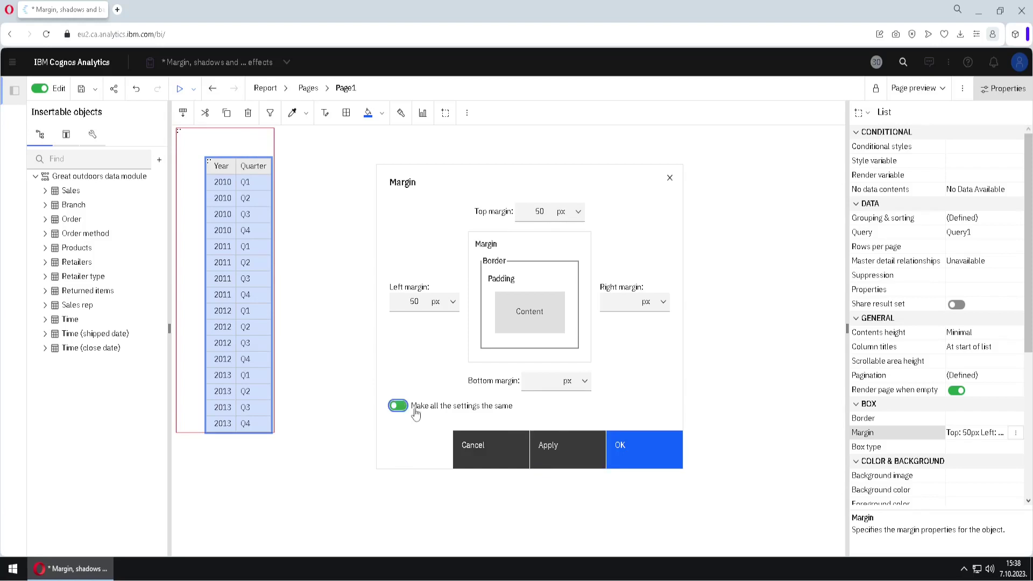
pyautogui.click(548, 383)
pyautogui.write('51')
pyautogui.click(660, 382)
pyautogui.press('ctrl')
pyautogui.moveTo(443, 407)
pyautogui.mouseDown()
pyautogui.moveTo(351, 225)
pyautogui.moveTo(754, 263)
pyautogui.moveTo(544, 409)
pyautogui.moveTo(456, 394)
pyautogui.mouseUp()
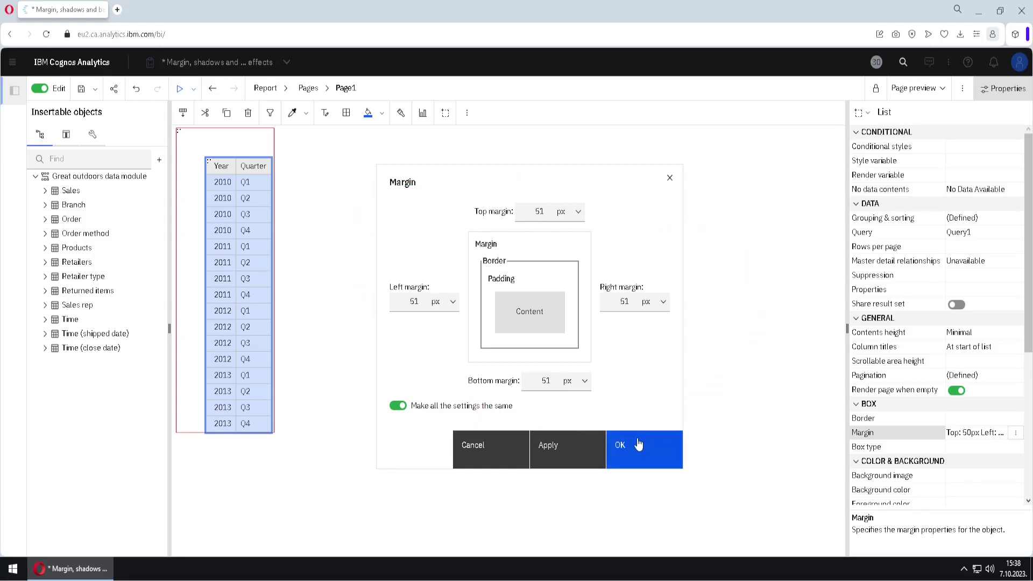
pyautogui.click(622, 444)
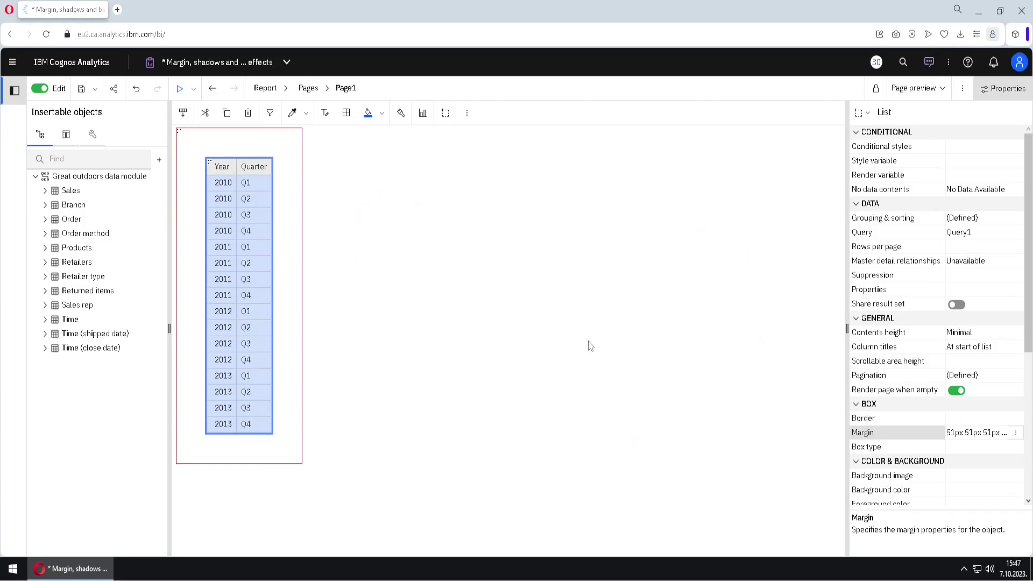
# Enable a drop shadow for the list and choose orange from the color swatches as its shadow color.
pyautogui.moveTo(1027, 275); pyautogui.dragTo(1028, 420)
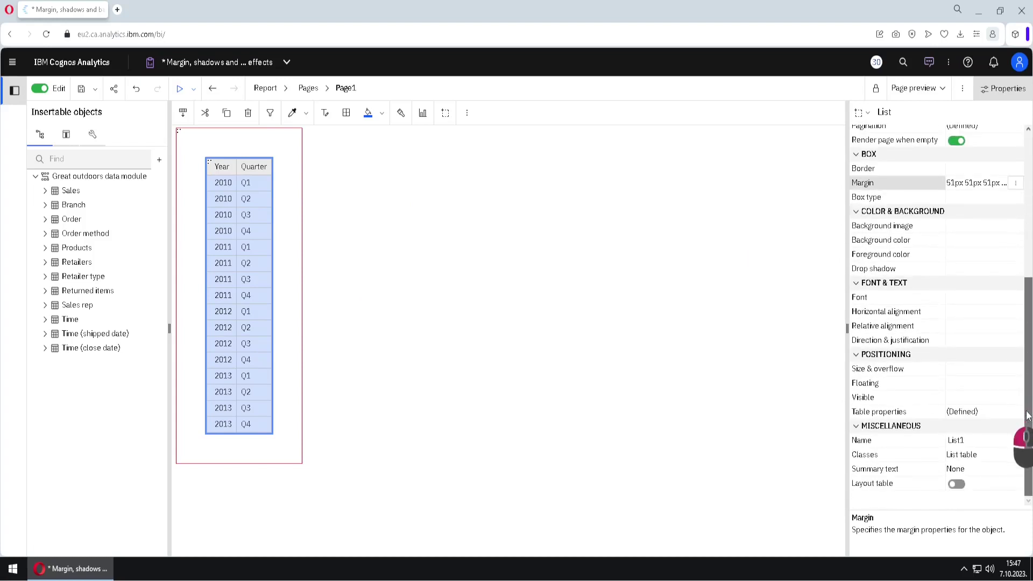
pyautogui.click(981, 267)
pyautogui.click(981, 268)
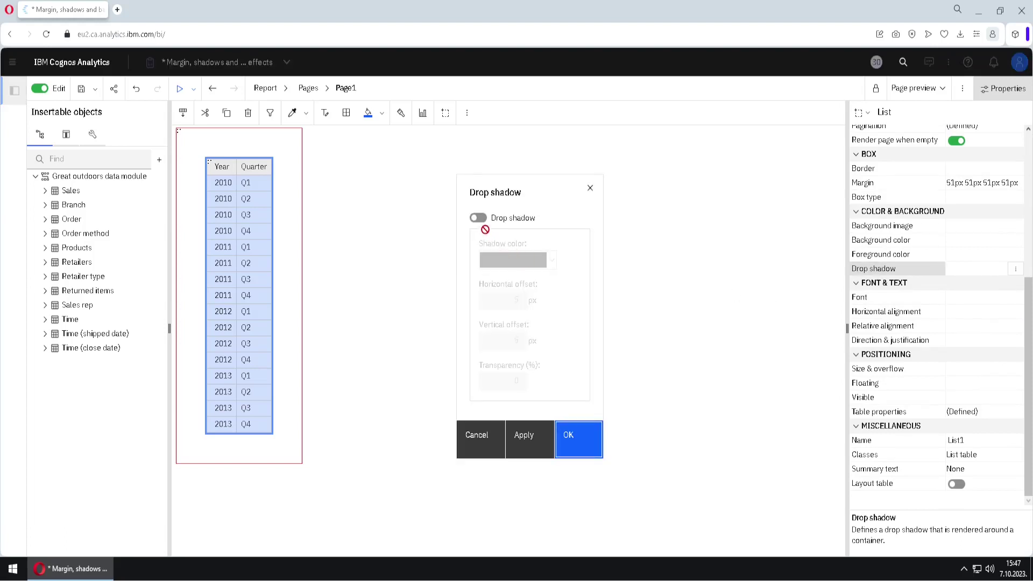
pyautogui.click(478, 218)
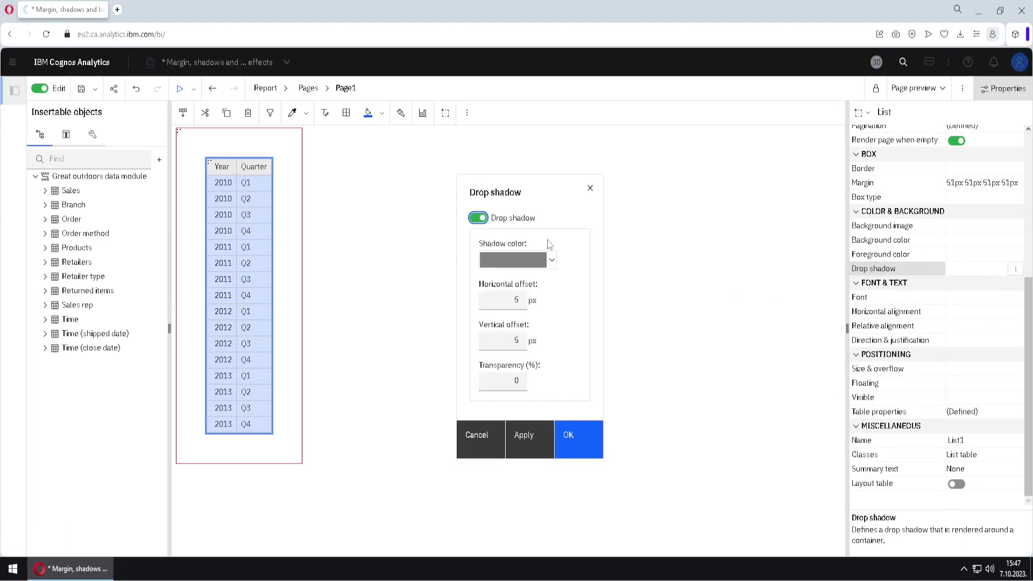
pyautogui.click(552, 260)
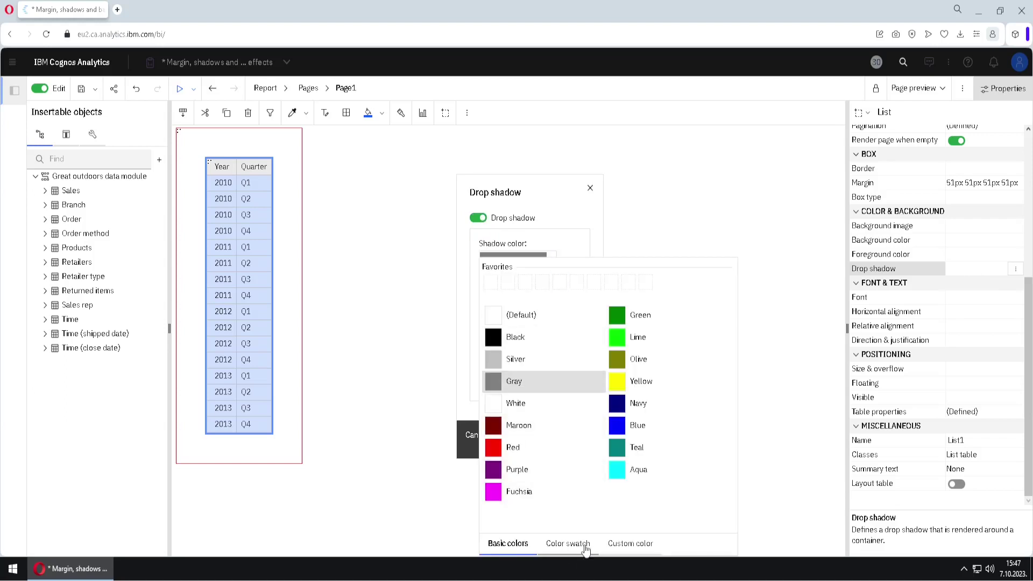
pyautogui.click(564, 544)
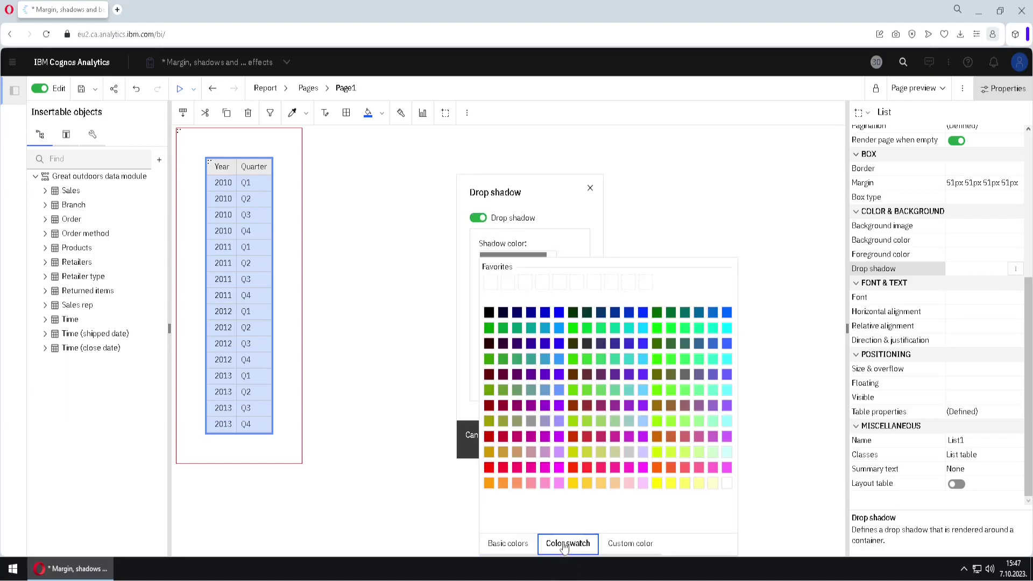
pyautogui.click(489, 483)
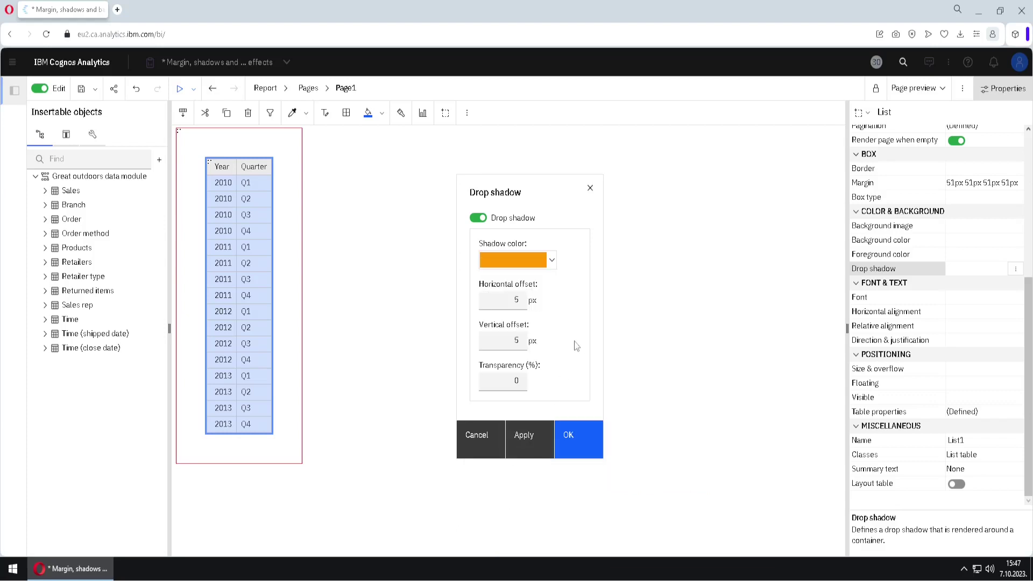
# Set the shadow's horizontal offset to 30 px, vertical offset to 60 px and transparency to 50%, and confirm the drop shadow.
pyautogui.doubleClick(495, 295)
pyautogui.write('30')
pyautogui.doubleClick(518, 340)
pyautogui.write('60')
pyautogui.doubleClick(523, 382)
pyautogui.write('50')
pyautogui.click(544, 430)
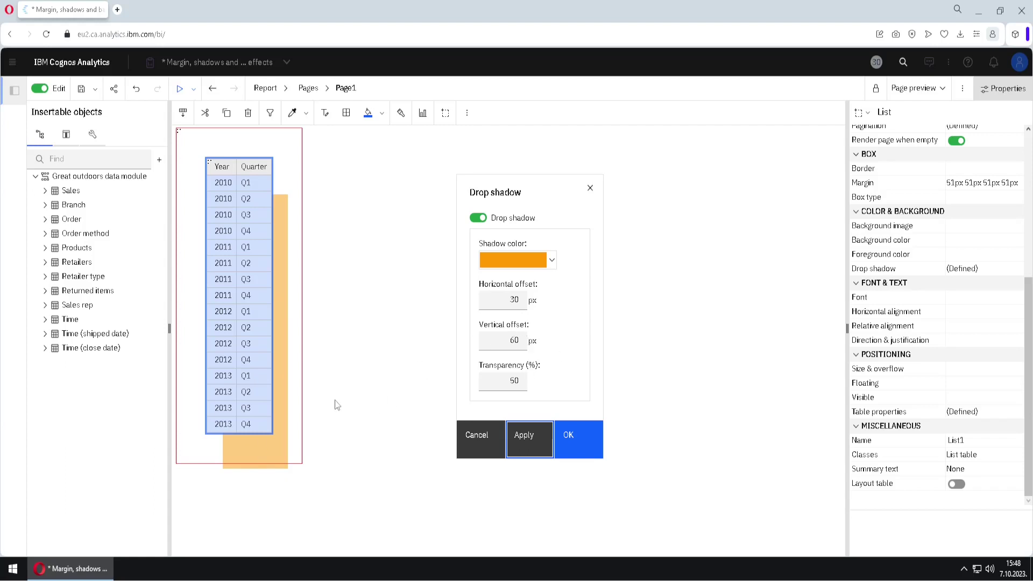
pyautogui.moveTo(542, 185); pyautogui.dragTo(378, 195)
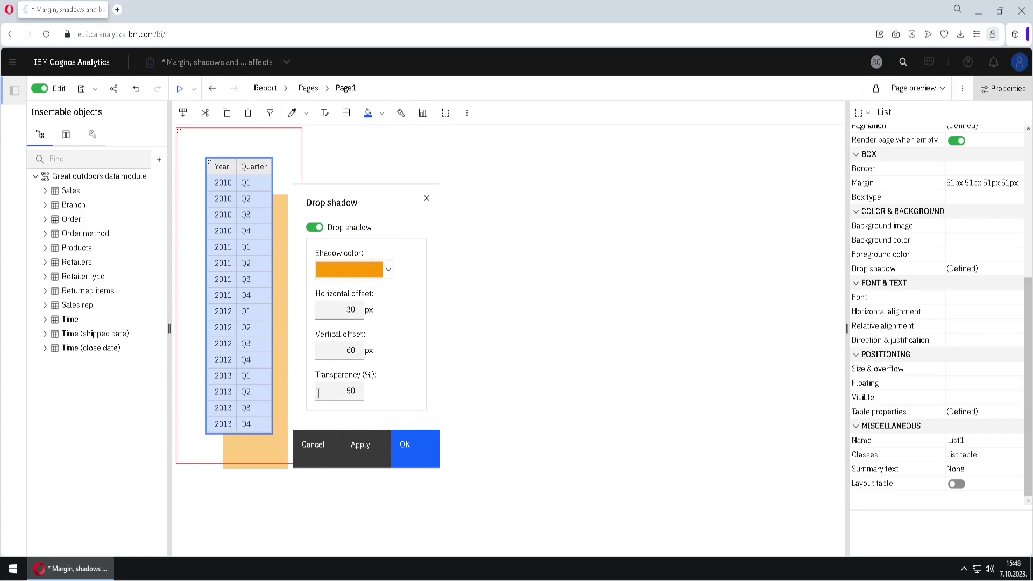
pyautogui.doubleClick(352, 391)
pyautogui.click(421, 450)
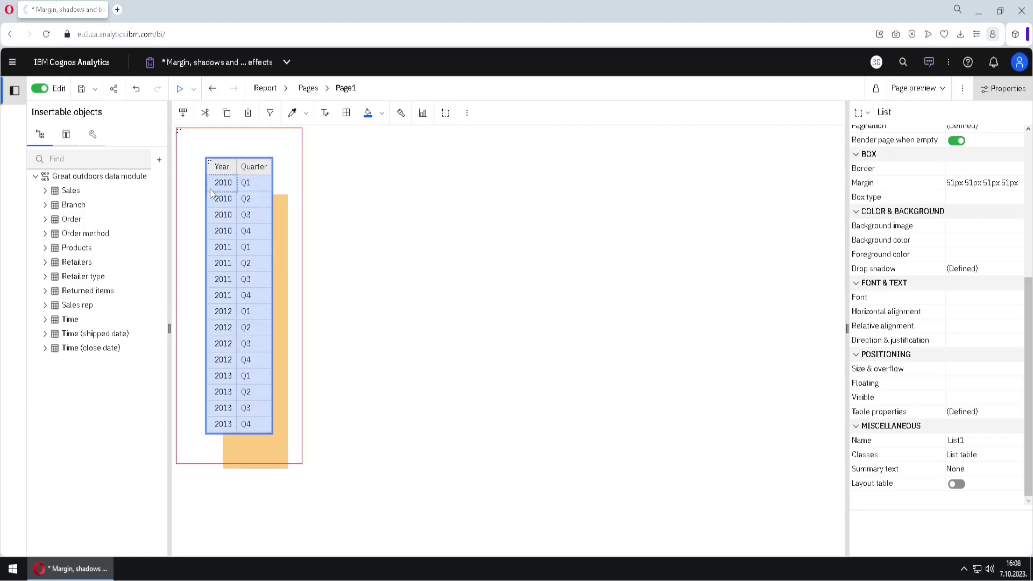
# Set the size of the Year column's body cells to 200 px wide and 60 px high.
pyautogui.click(210, 190)
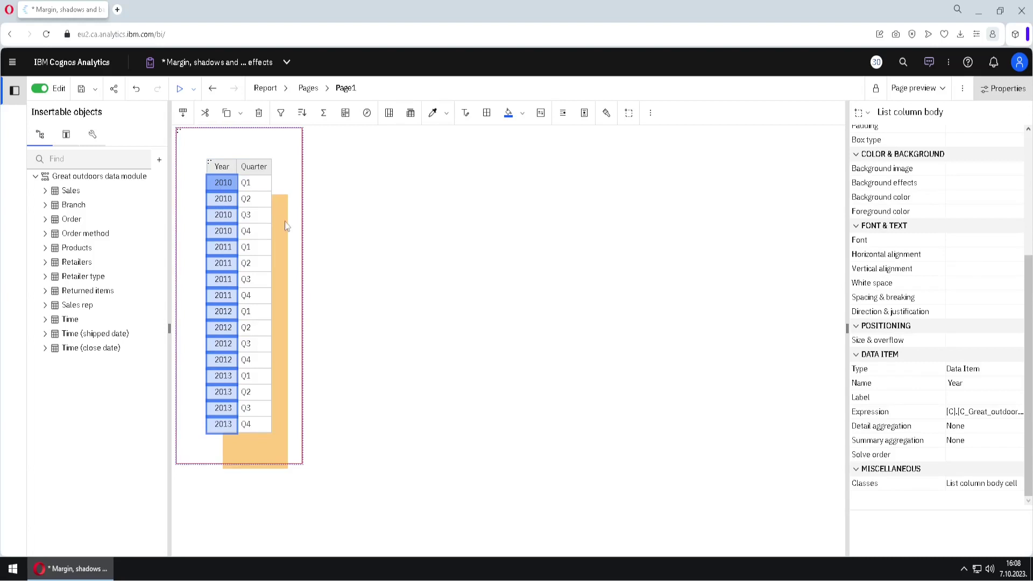
pyautogui.moveTo(1026, 329); pyautogui.dragTo(1026, 175)
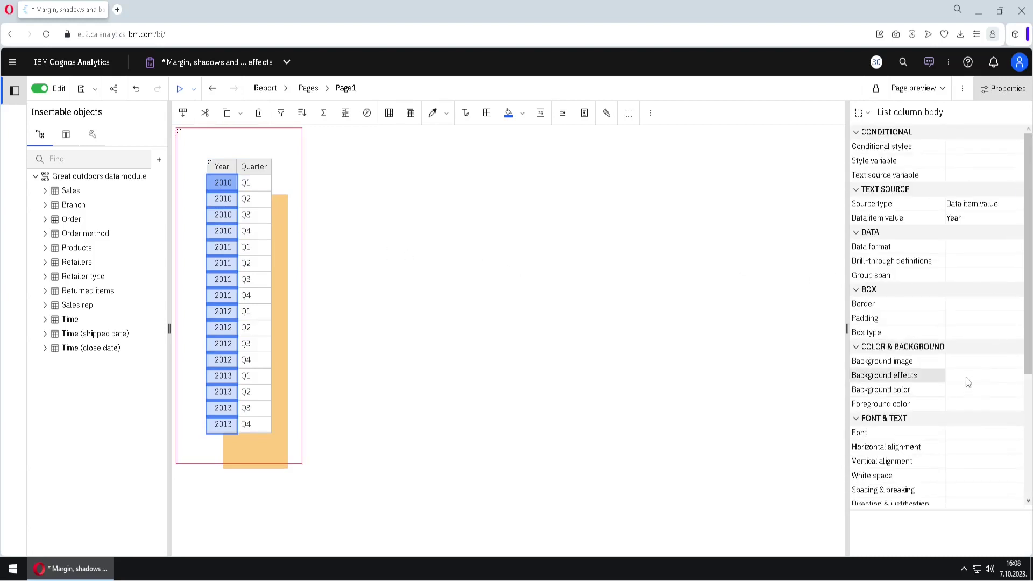
pyautogui.click(967, 380)
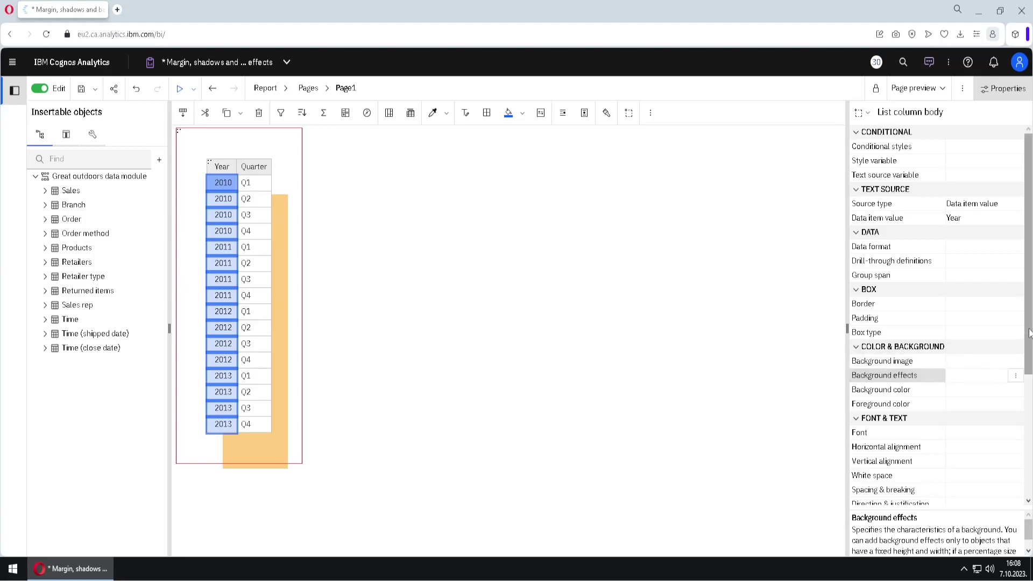
pyautogui.moveTo(1029, 333); pyautogui.dragTo(1027, 473)
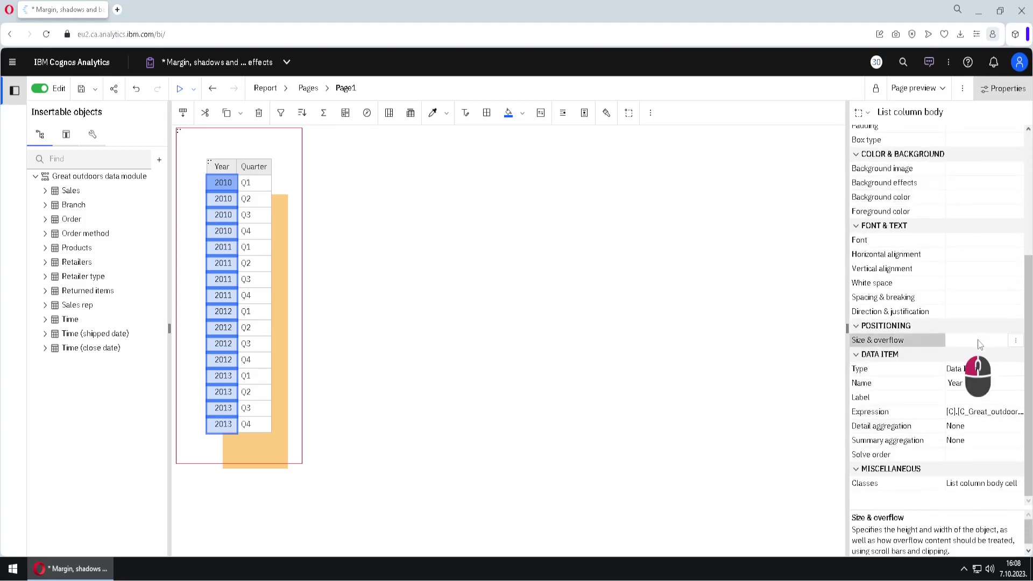
pyautogui.click(1015, 341)
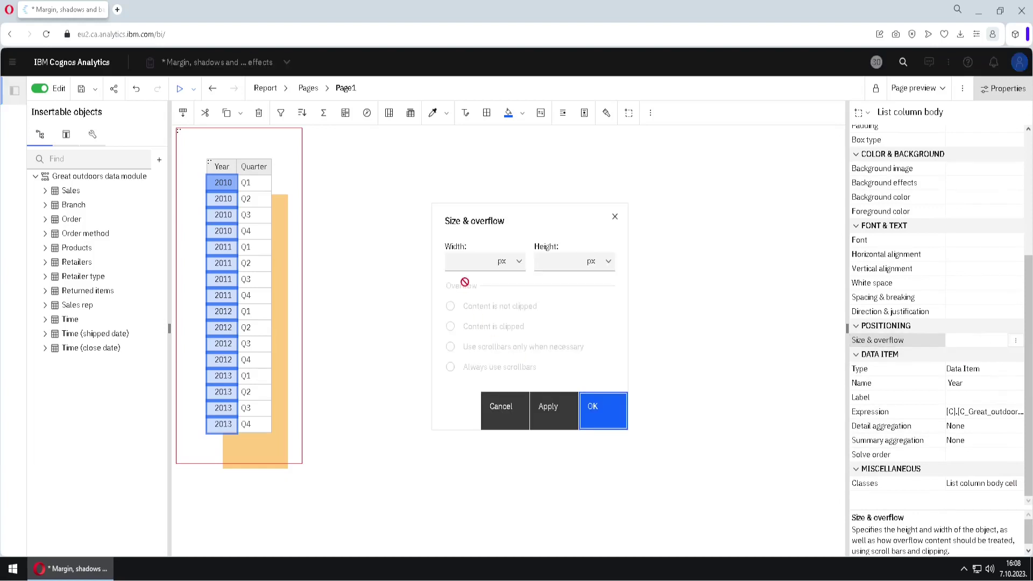
pyautogui.click(467, 265)
pyautogui.write('200')
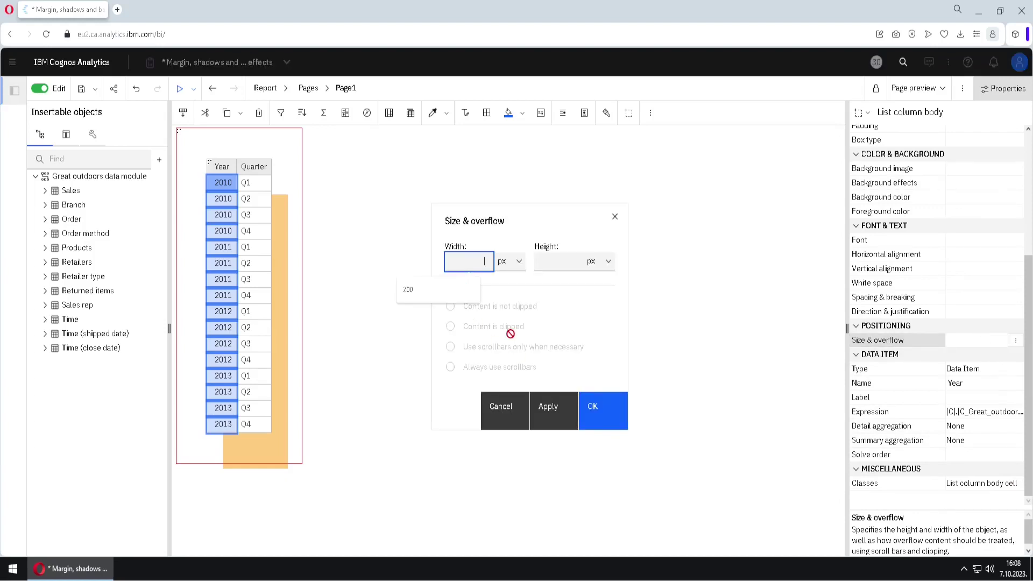
pyautogui.click(565, 265)
pyautogui.write('60')
pyautogui.click(597, 409)
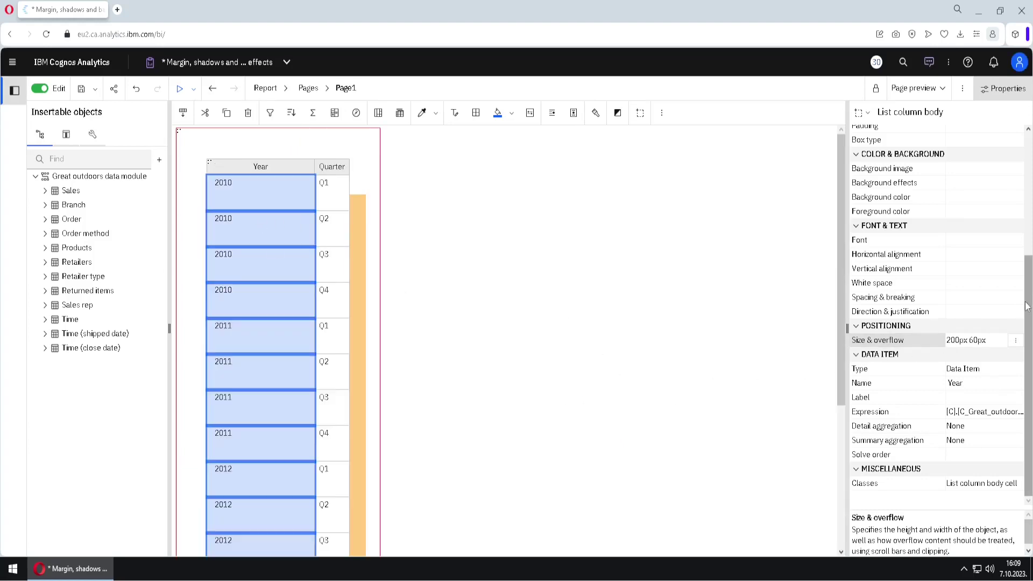
# Add a border background effect to the Year column body as a red dotted line 1 mm wide.
pyautogui.scroll(4, 1030, 308)
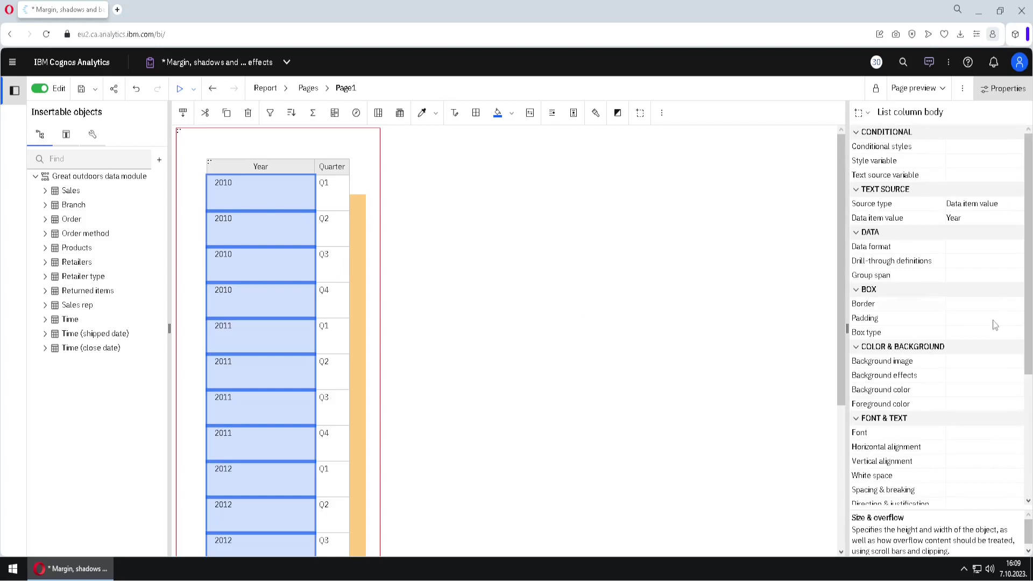
pyautogui.click(993, 380)
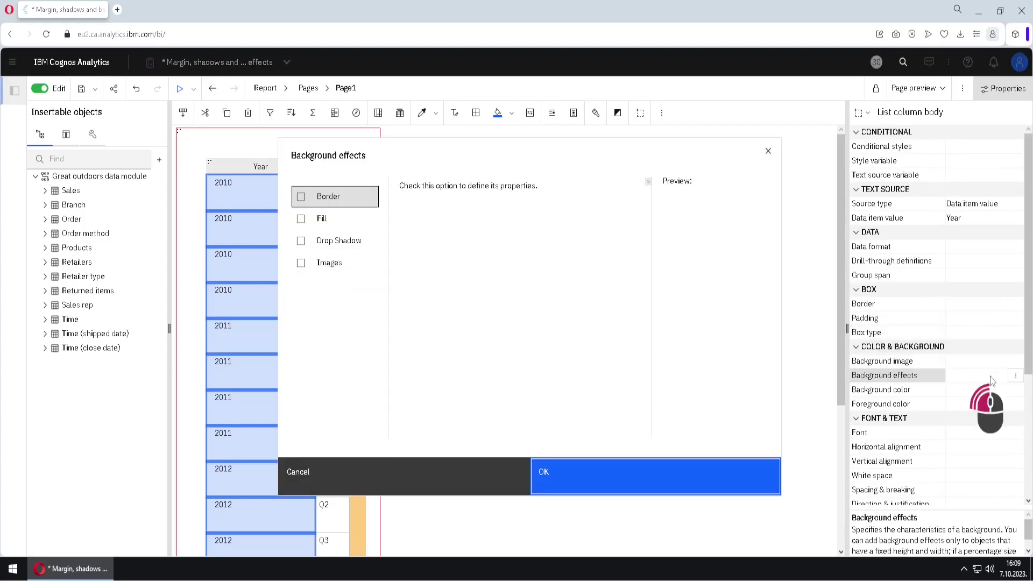
pyautogui.click(305, 200)
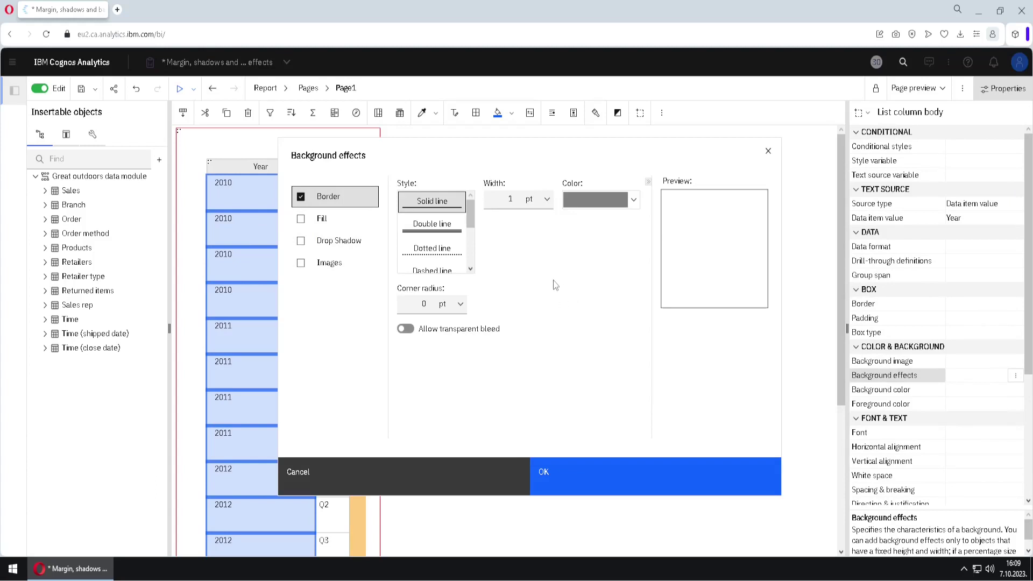
pyautogui.click(442, 252)
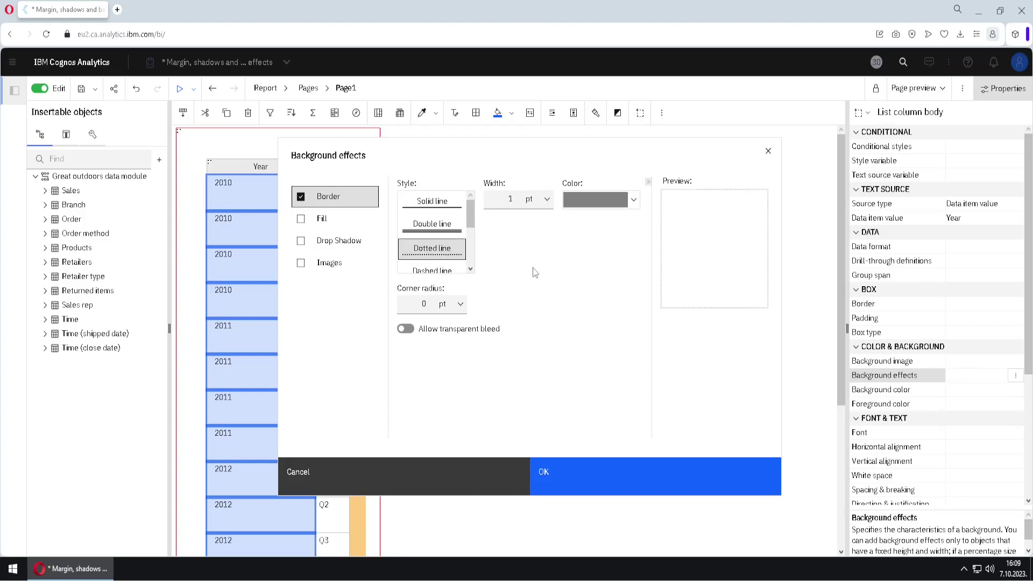
pyautogui.click(634, 200)
pyautogui.click(593, 405)
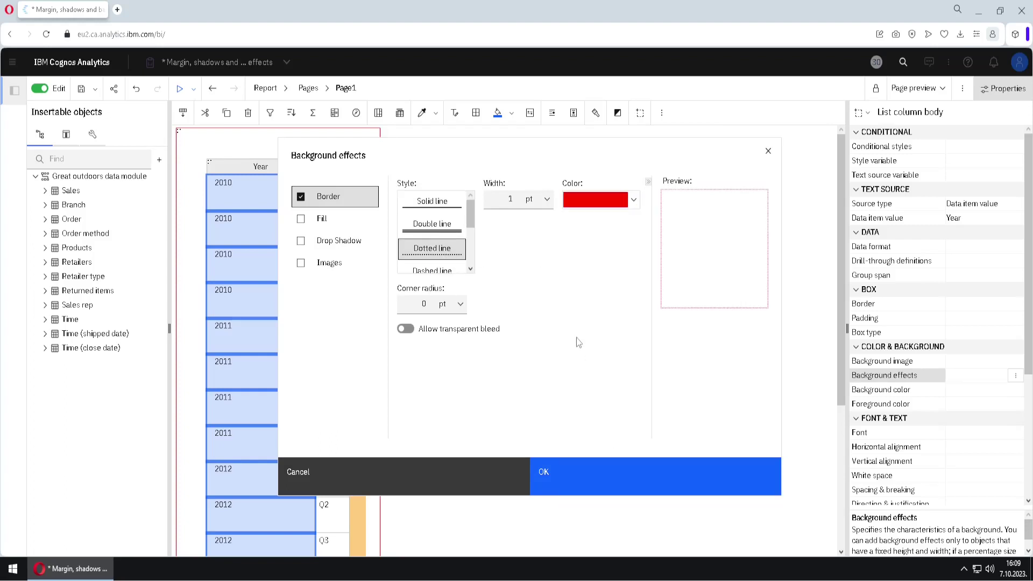
pyautogui.click(538, 199)
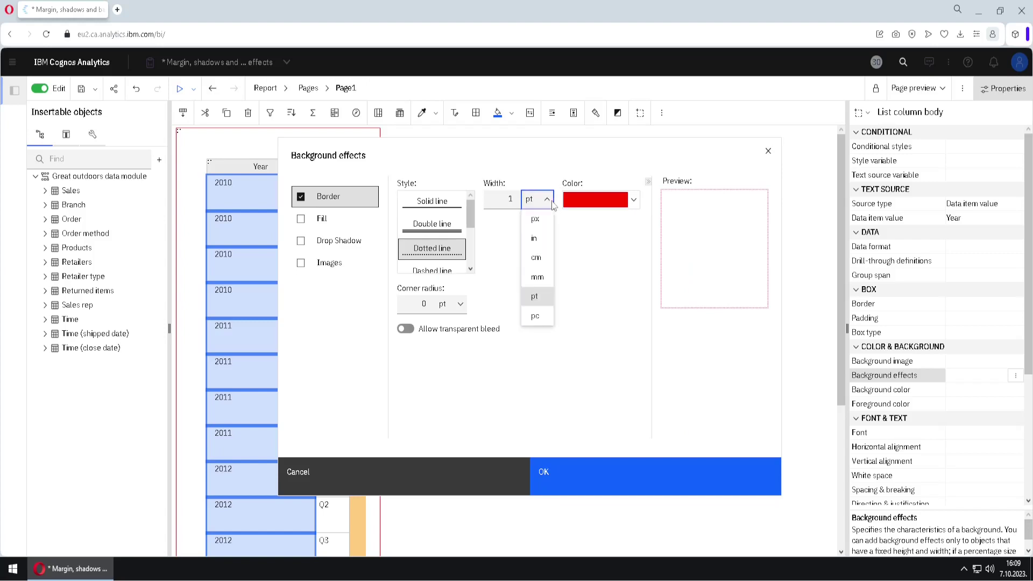
pyautogui.click(538, 277)
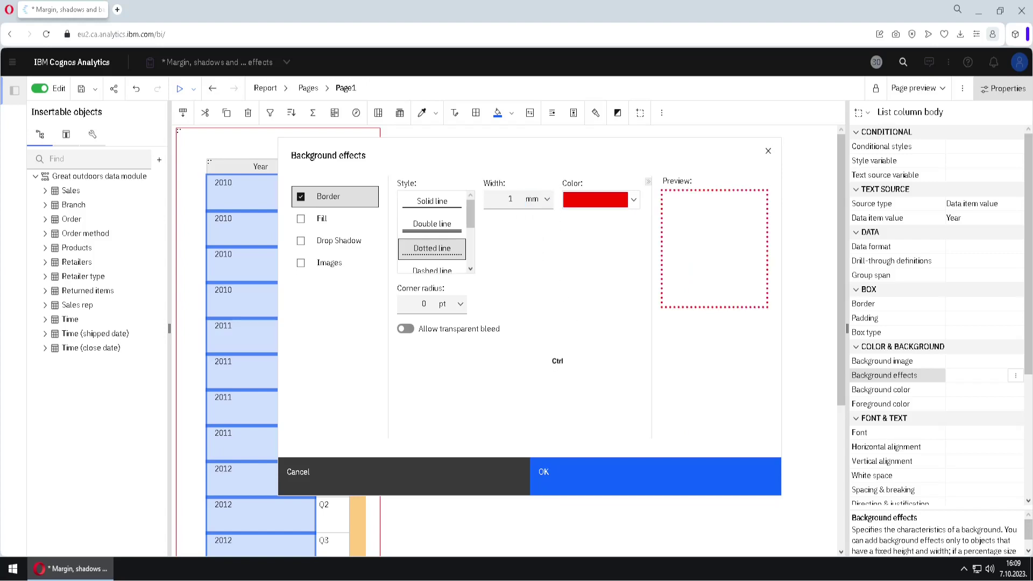
pyautogui.moveTo(622, 280)
pyautogui.mouseDown()
pyautogui.moveTo(669, 329)
pyautogui.moveTo(694, 329)
pyautogui.mouseUp()
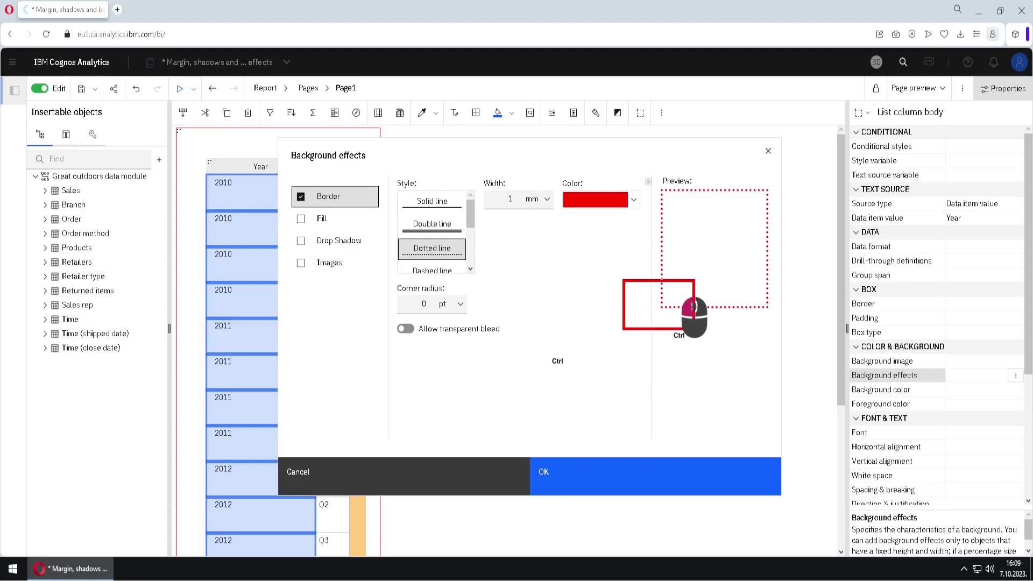
# Set the dotted border's corner radius to 25 pt and apply the background effects to the Year column.
pyautogui.click(421, 305)
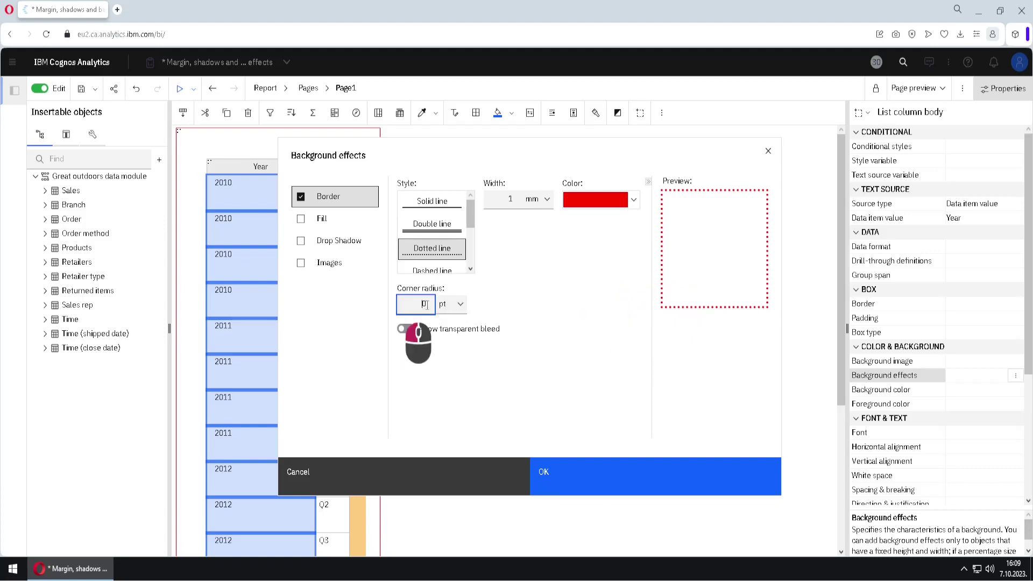
pyautogui.write('25')
pyautogui.press('Tab')
pyautogui.moveTo(637, 280)
pyautogui.mouseDown()
pyautogui.moveTo(753, 336)
pyautogui.moveTo(696, 322)
pyautogui.mouseUp()
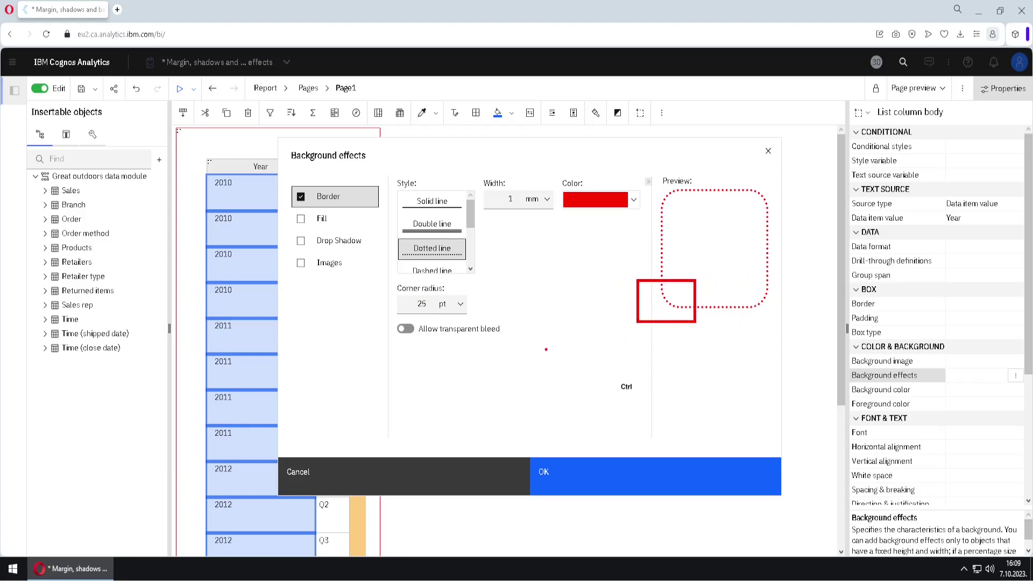
pyautogui.click(405, 329)
pyautogui.click(405, 329)
pyautogui.click(598, 473)
pyautogui.click(336, 222)
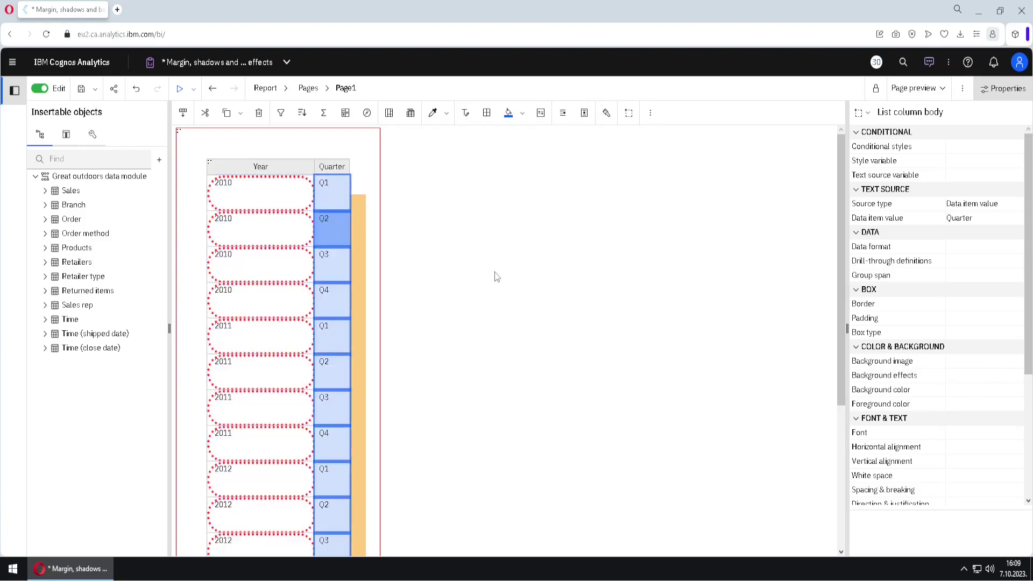
# Replace the border background effect on the Year column body with a Linear Gradient fill.
pyautogui.click(268, 203)
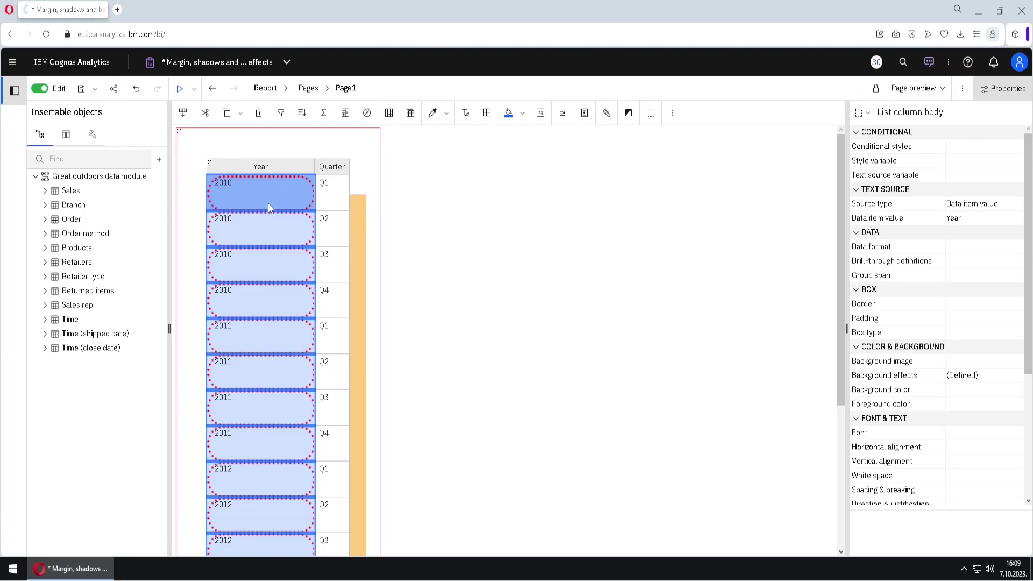
pyautogui.click(1004, 379)
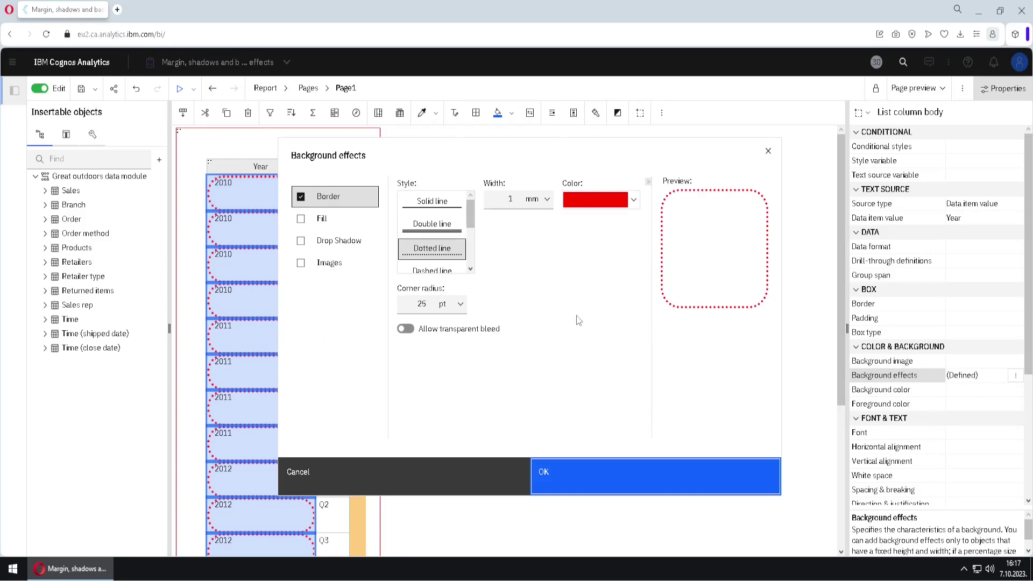
pyautogui.click(302, 201)
pyautogui.click(301, 220)
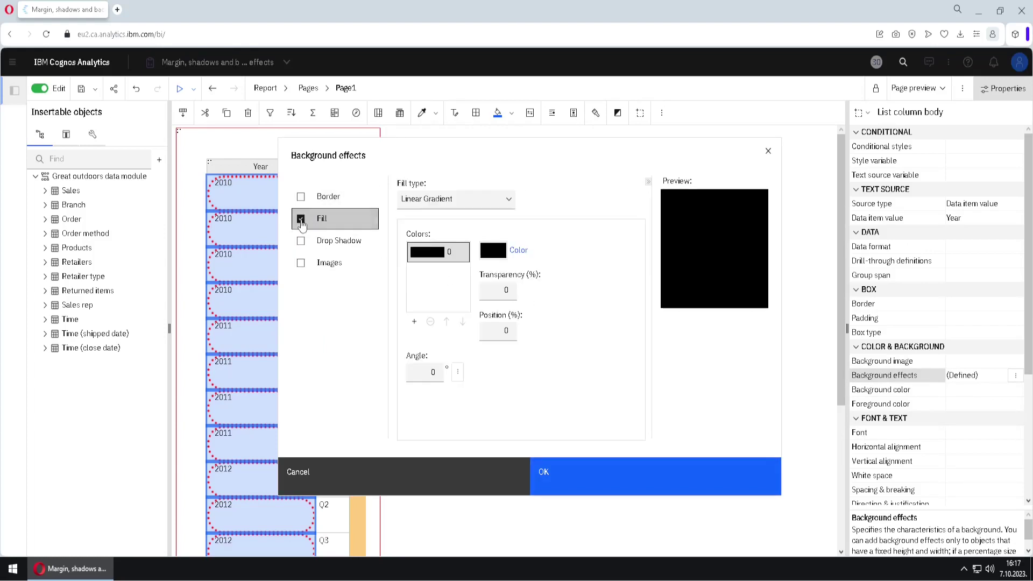
pyautogui.click(509, 200)
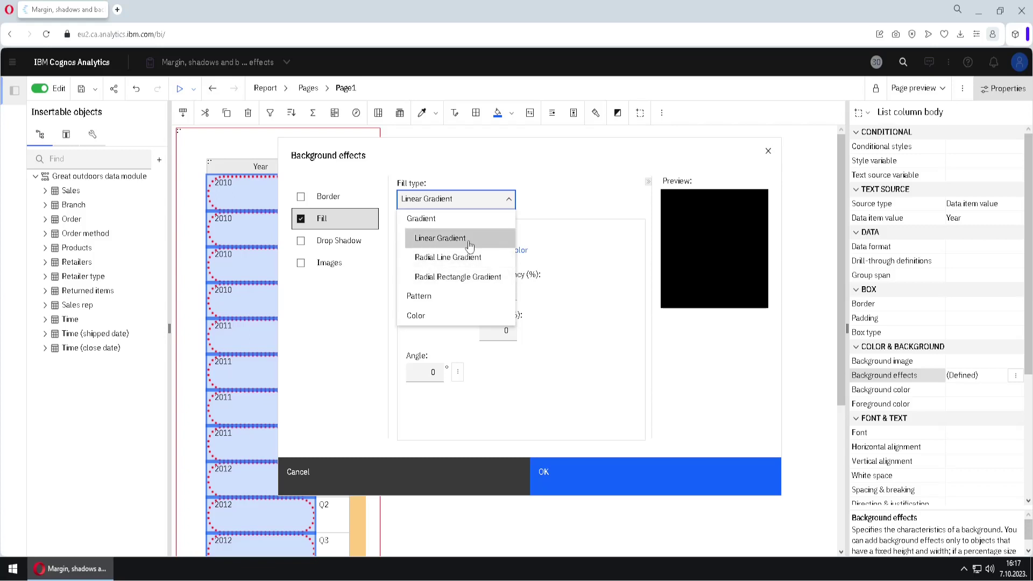
pyautogui.click(579, 282)
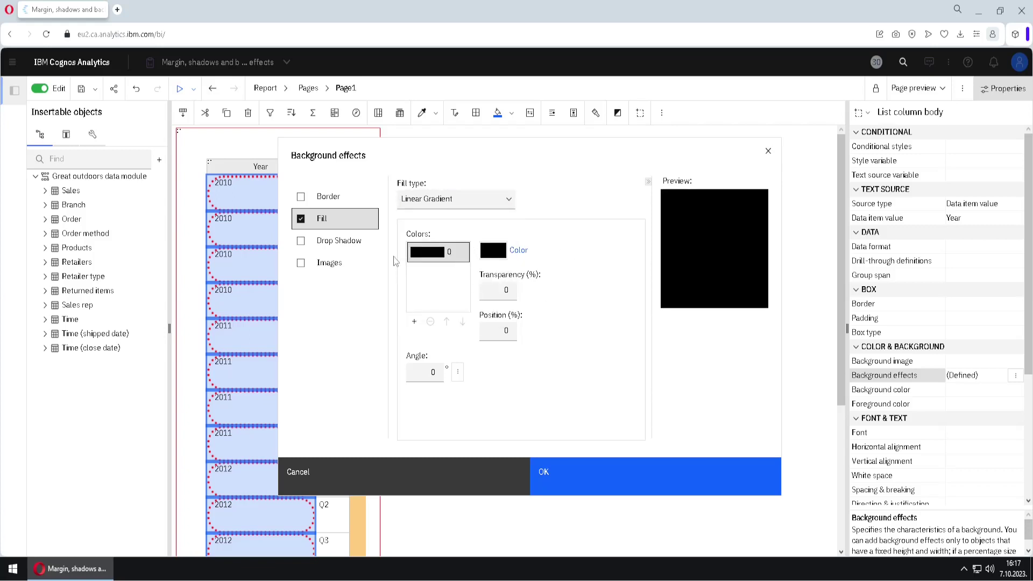
# Set the gradient's first color to Lime and add Blue as the second color.
pyautogui.doubleClick(436, 259)
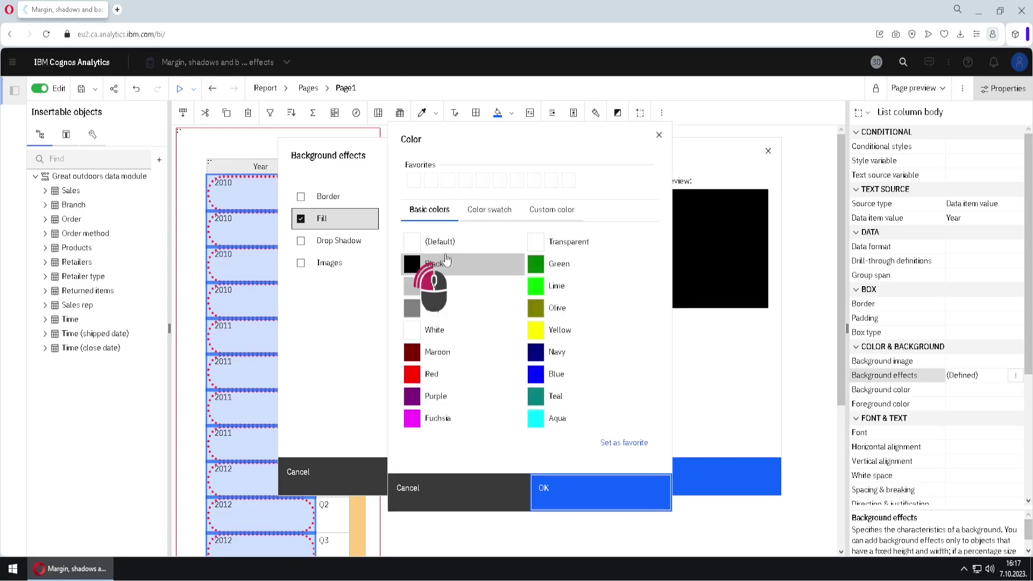
pyautogui.click(543, 290)
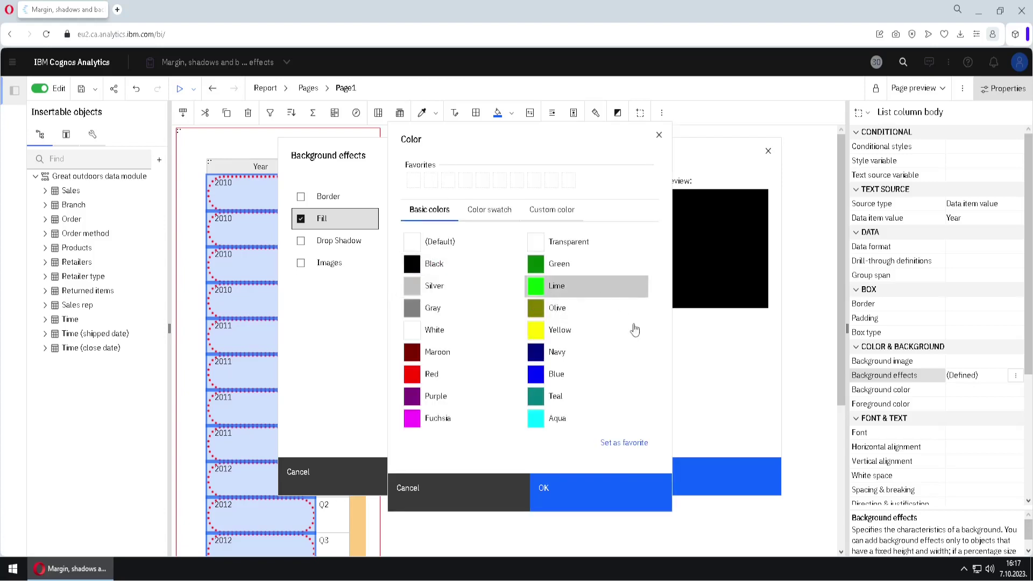
pyautogui.click(584, 488)
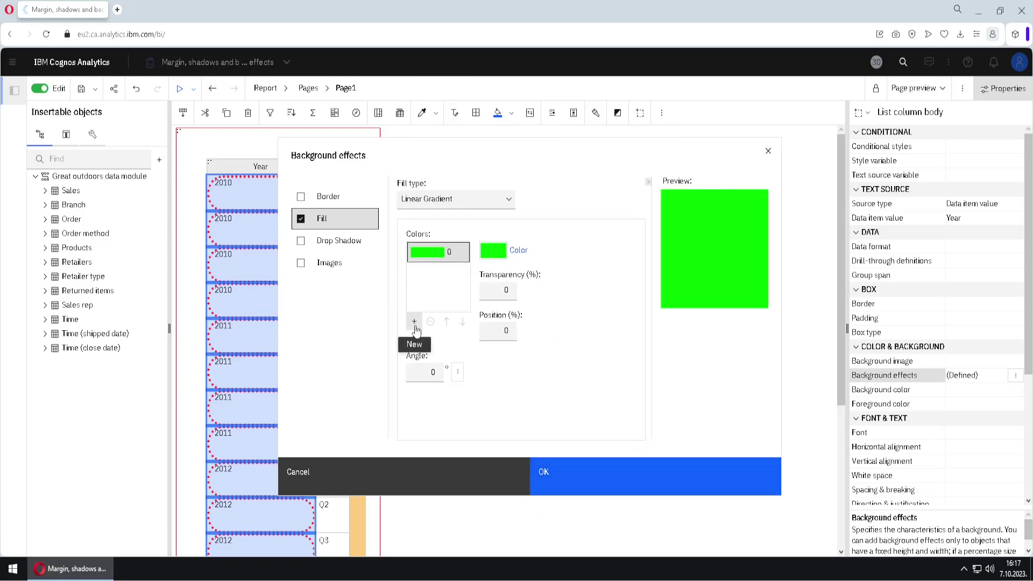
pyautogui.click(415, 322)
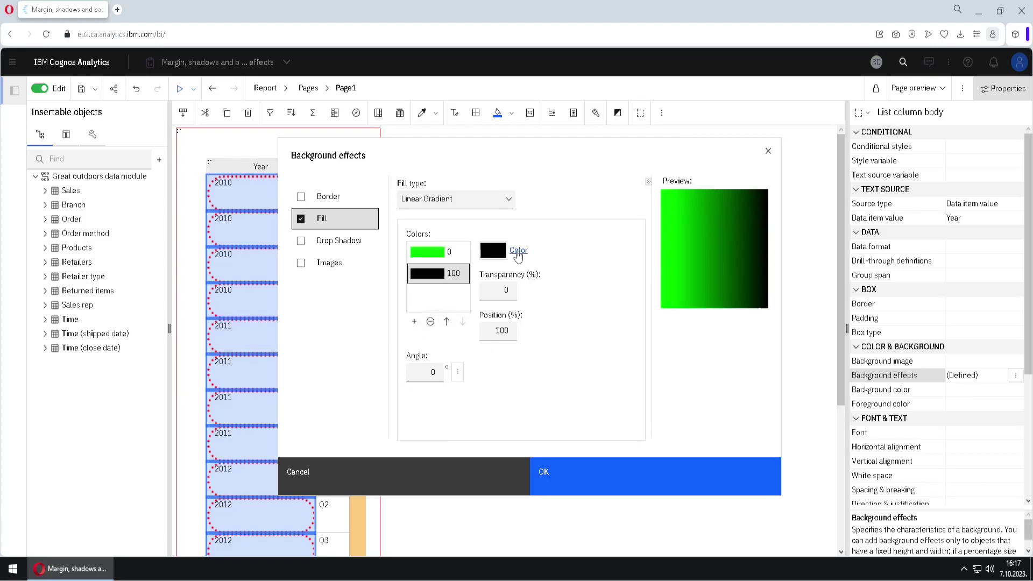
pyautogui.click(518, 251)
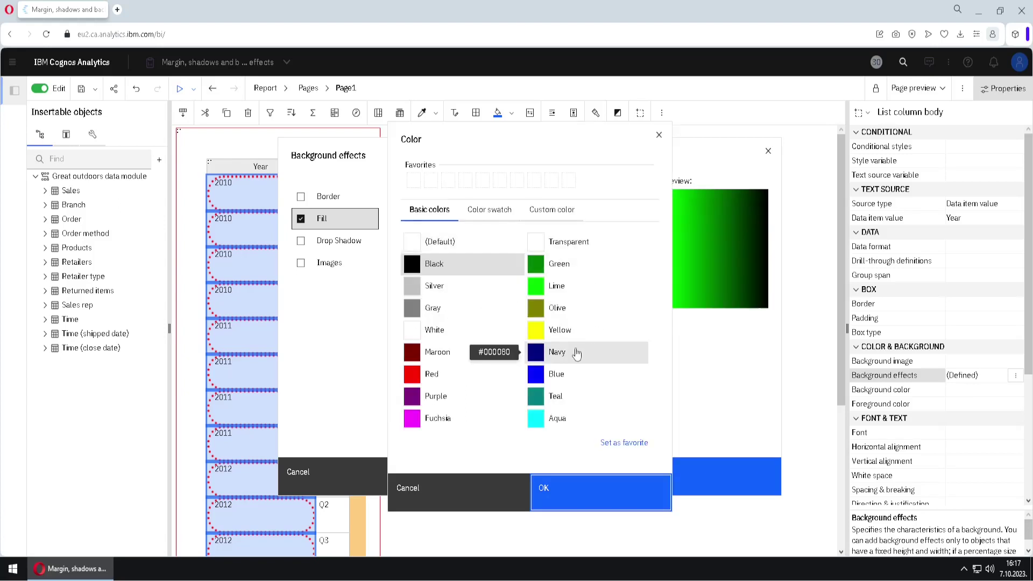
pyautogui.click(552, 381)
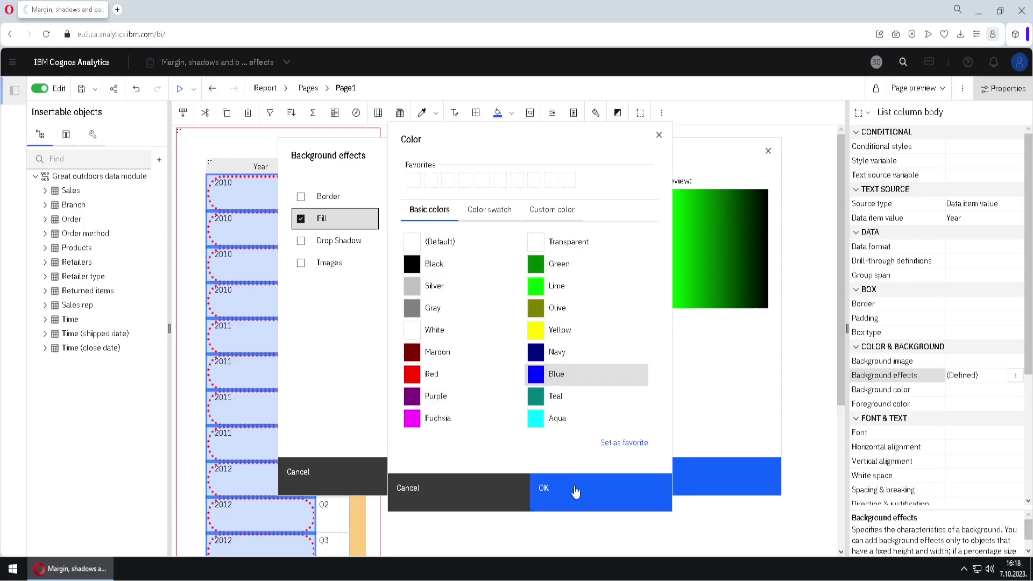
pyautogui.click(604, 488)
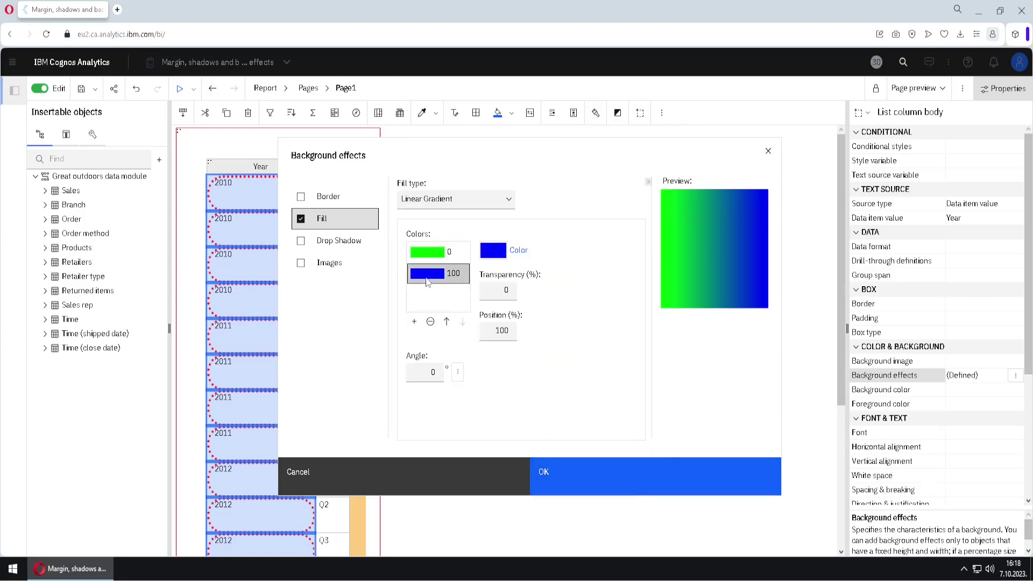
# Add Red as the third color of the linear gradient.
pyautogui.click(414, 323)
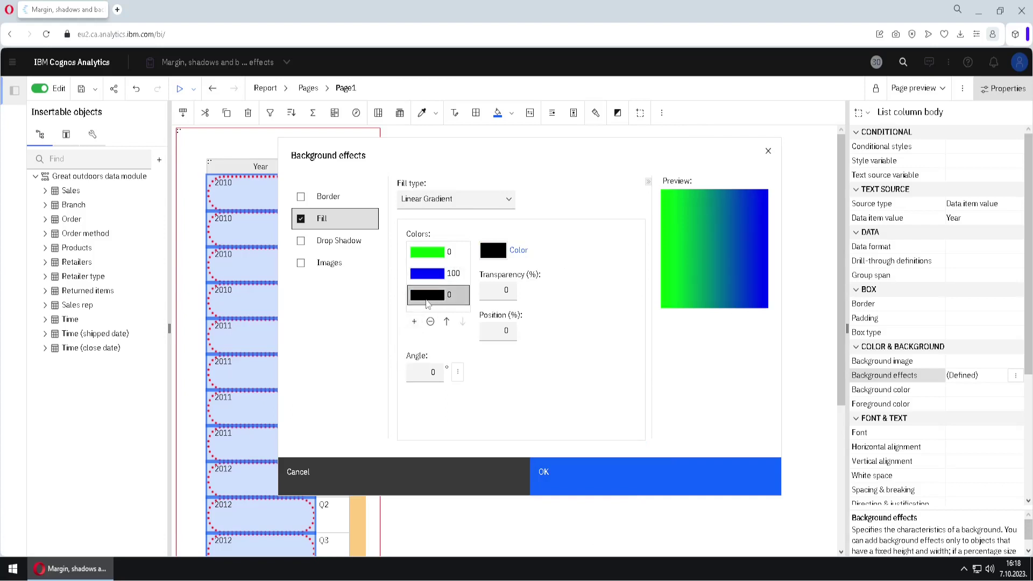
pyautogui.click(491, 251)
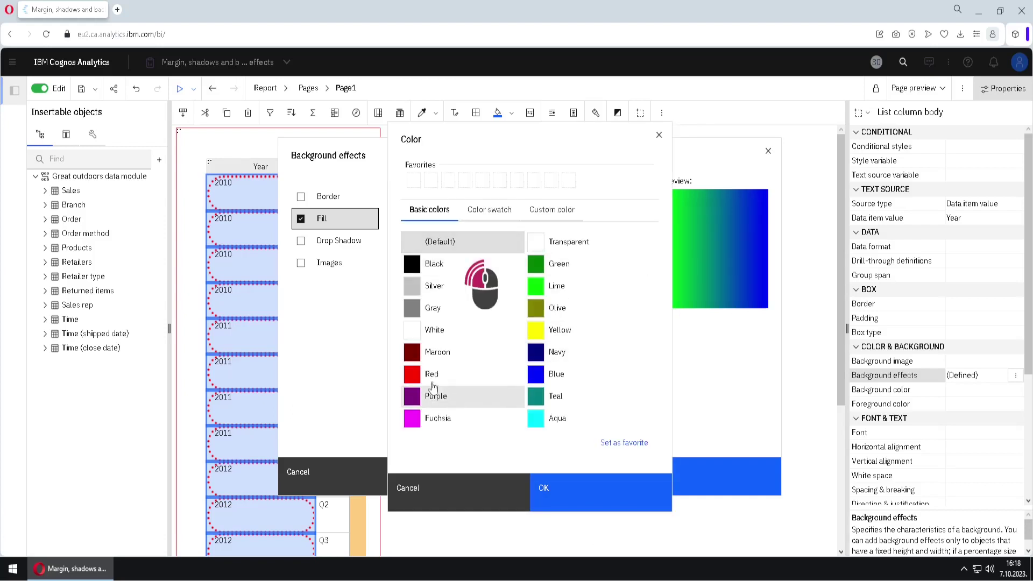
pyautogui.click(426, 377)
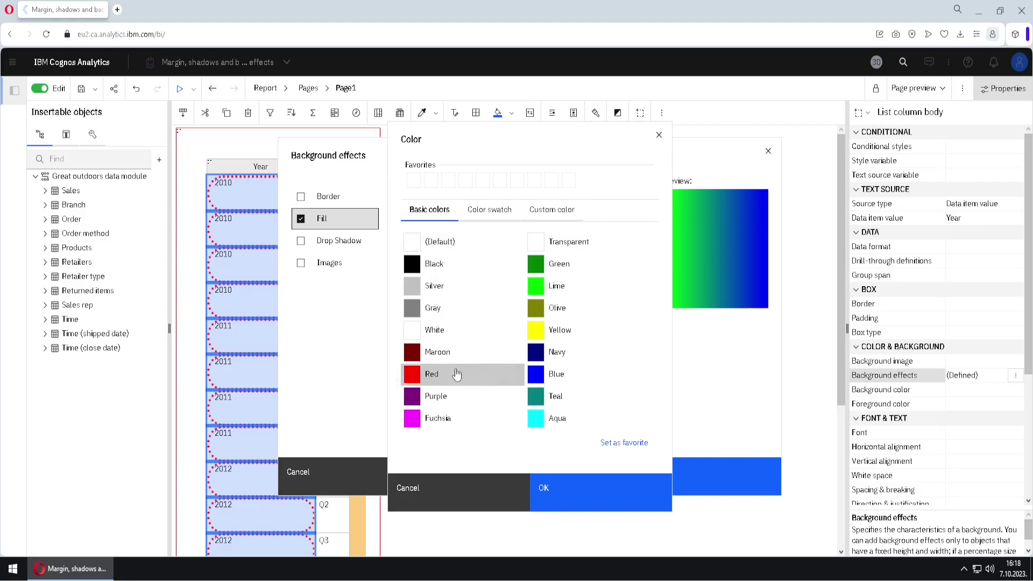
pyautogui.click(562, 487)
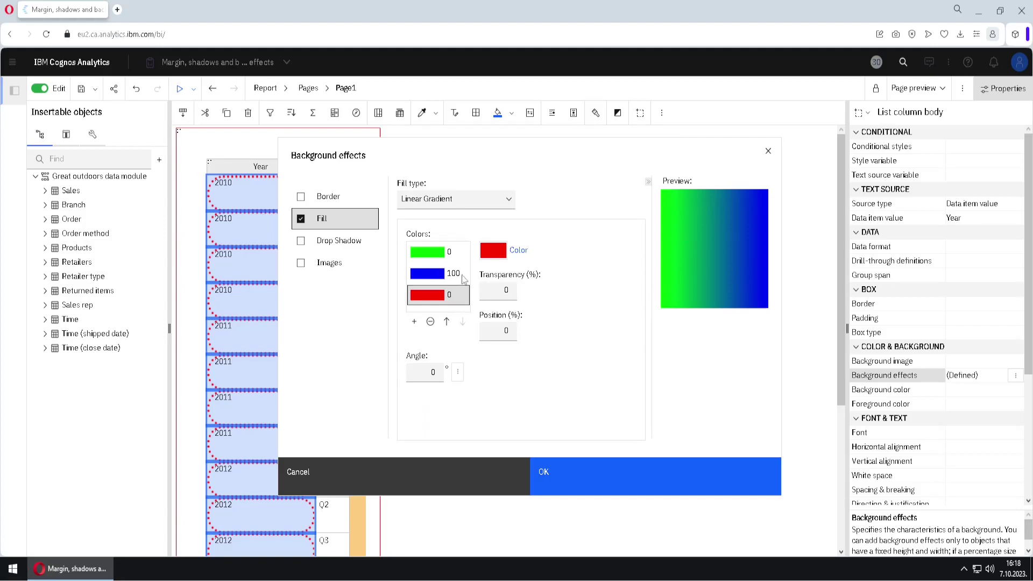
# Set the gradient position of the blue color to 30% and of the red color to 70%.
pyautogui.click(430, 274)
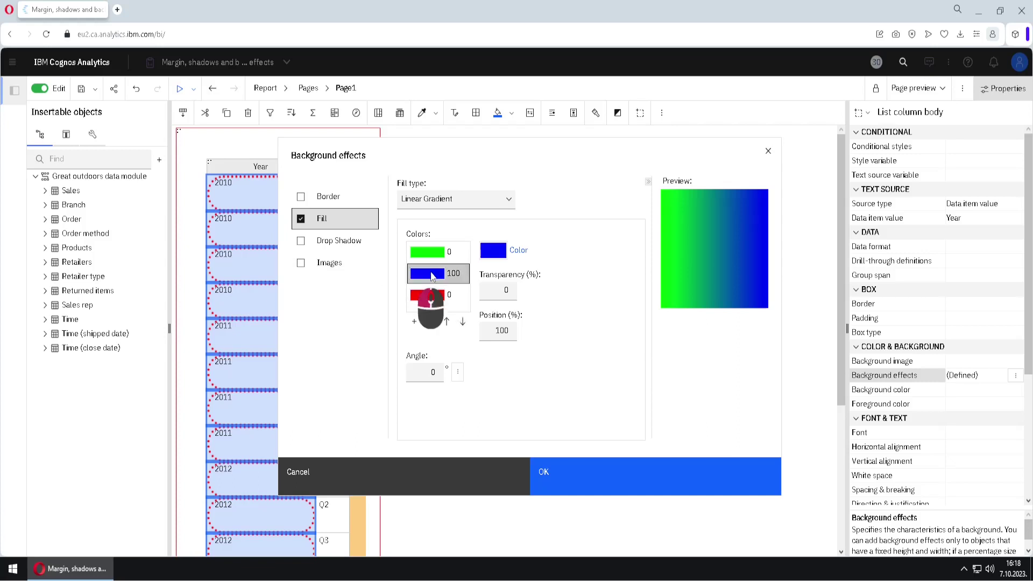
pyautogui.doubleClick(492, 331)
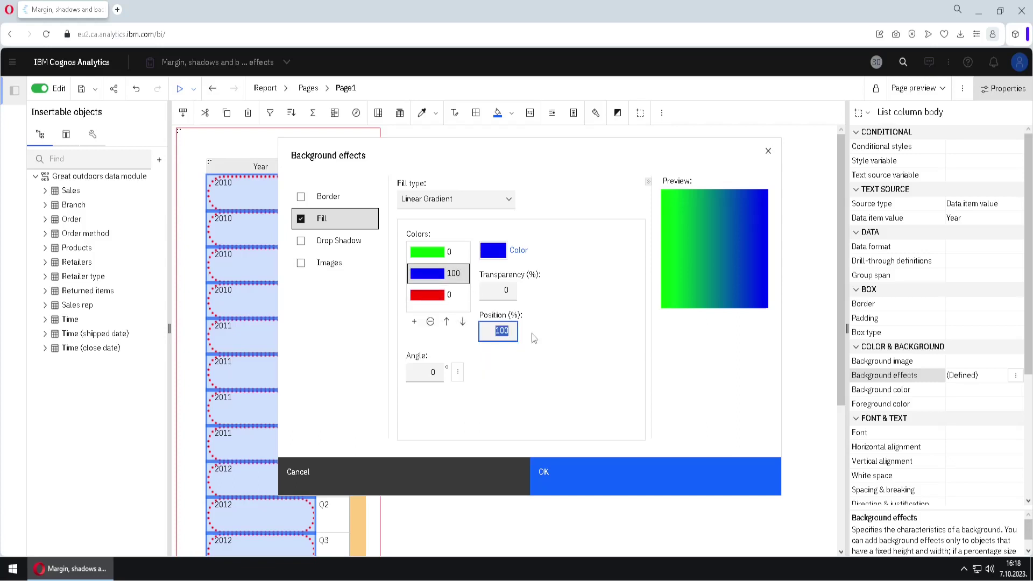
pyautogui.write('30')
pyautogui.click(436, 299)
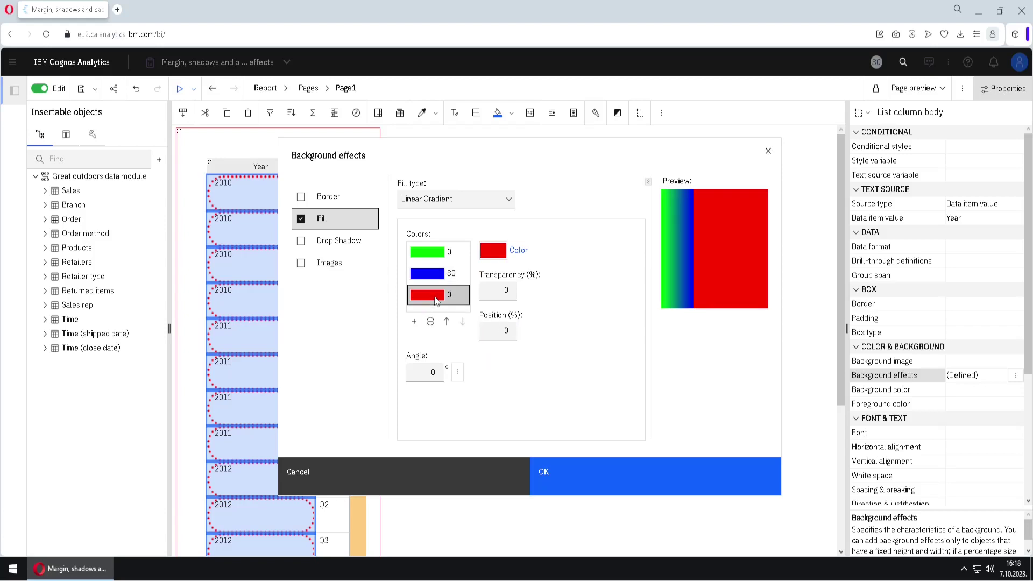
pyautogui.doubleClick(497, 331)
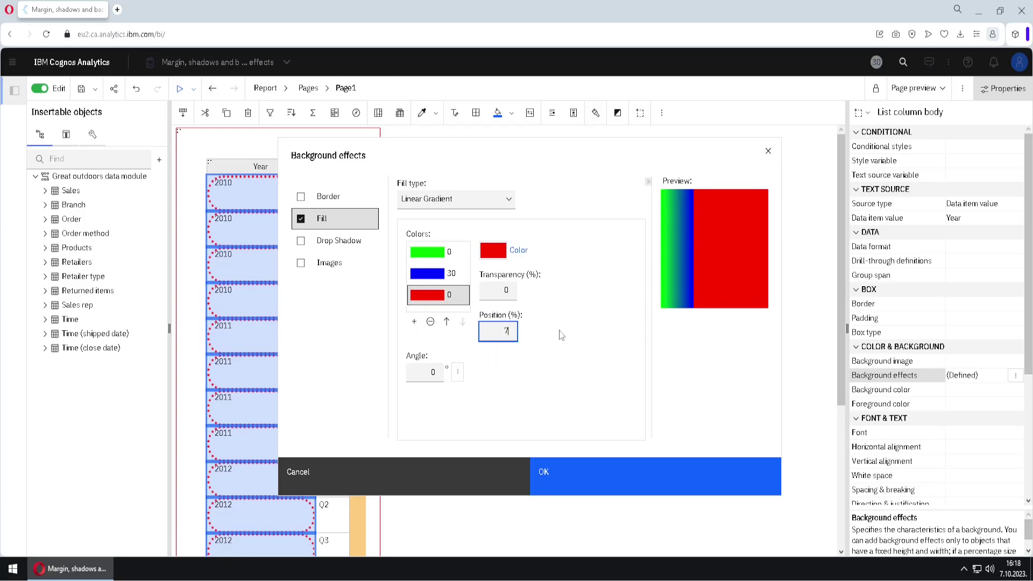
pyautogui.write('70')
pyautogui.click(561, 335)
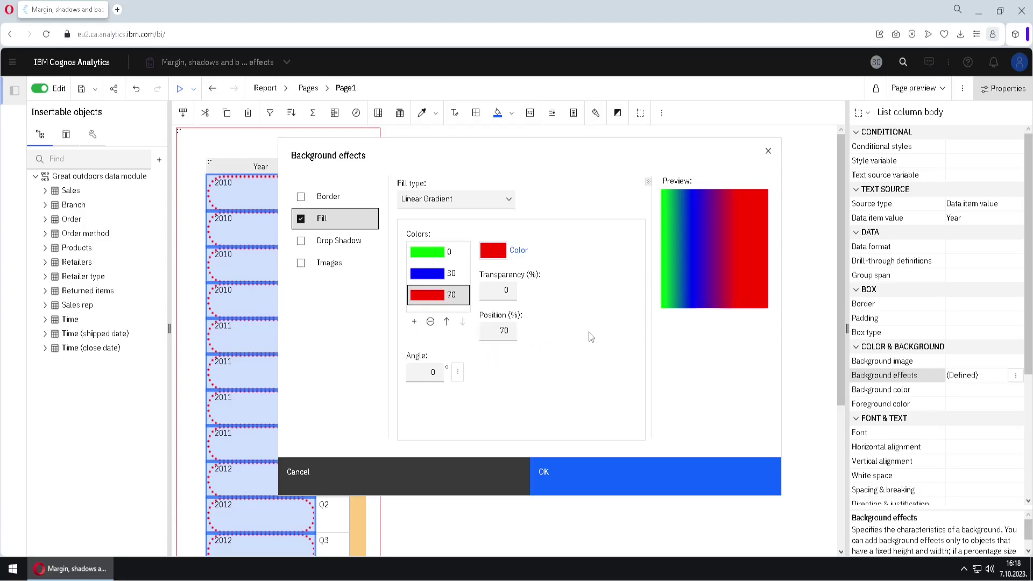
pyautogui.press('ctrl')
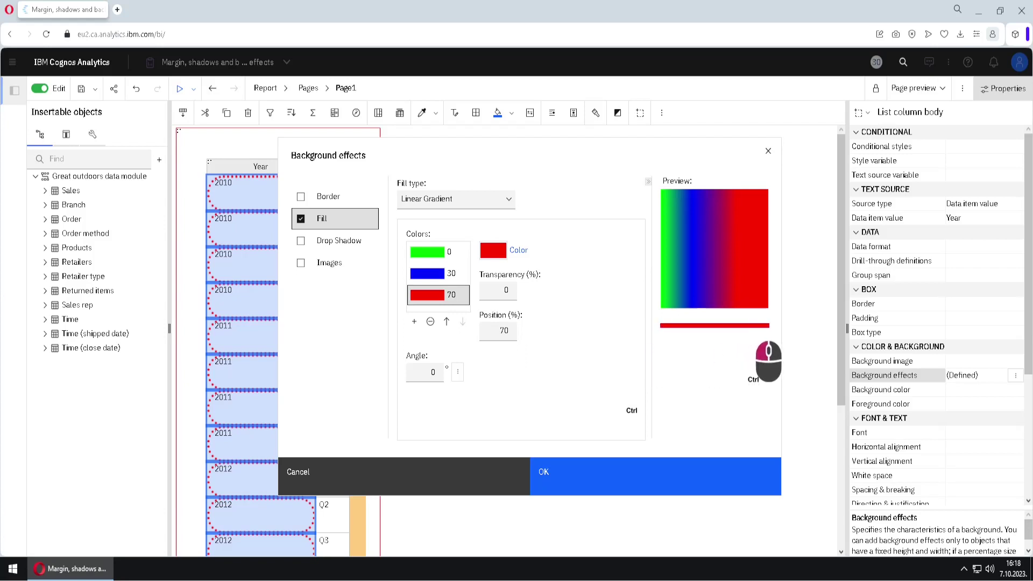
pyautogui.click(693, 316)
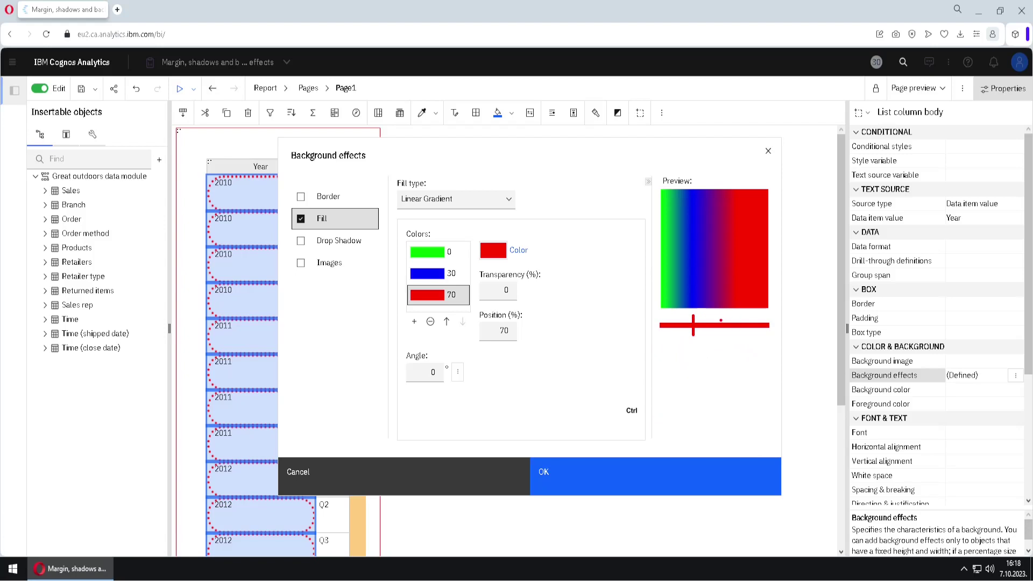
pyautogui.click(736, 316)
pyautogui.moveTo(663, 338); pyautogui.dragTo(689, 331)
pyautogui.moveTo(699, 343); pyautogui.dragTo(735, 340)
pyautogui.moveTo(752, 338); pyautogui.dragTo(752, 368)
pyautogui.press('Escape')
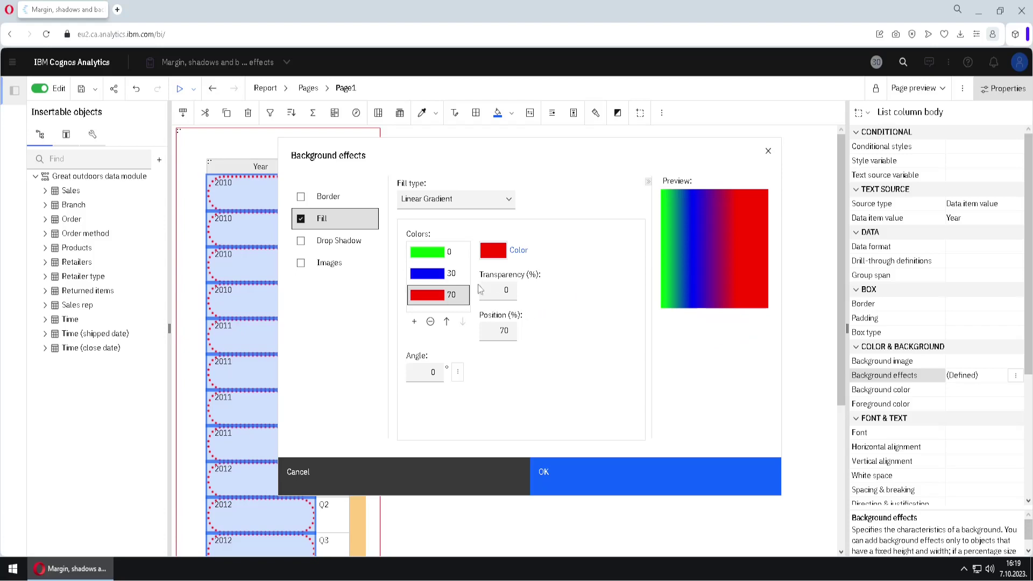
# Set the transparency of the blue gradient color to 50%.
pyautogui.click(434, 277)
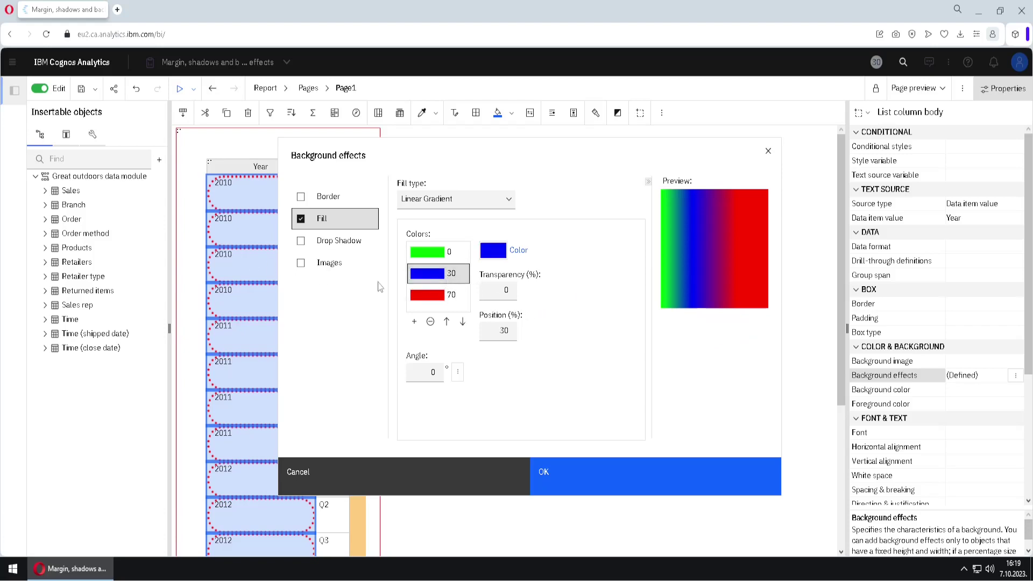
pyautogui.click(505, 292)
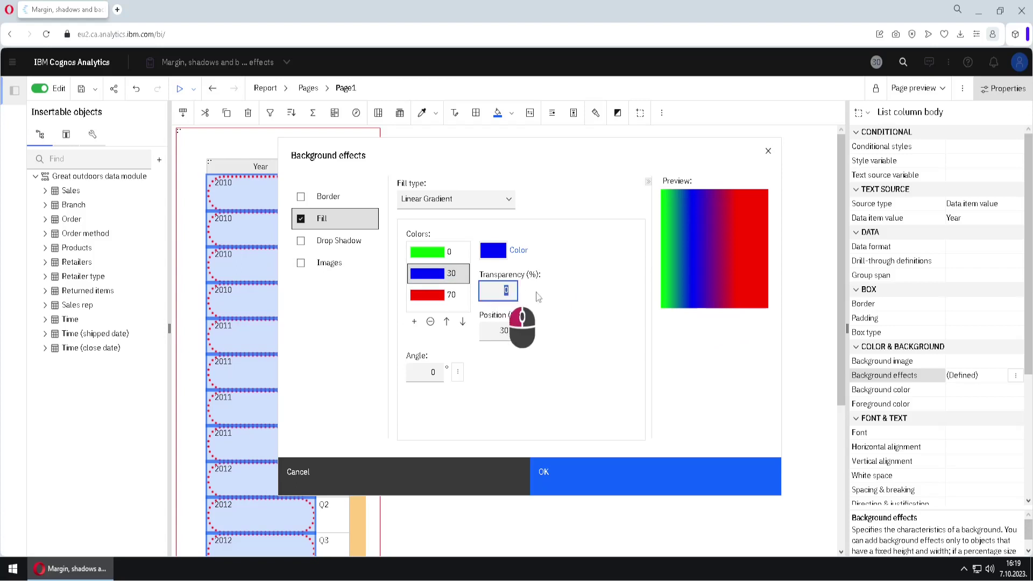
pyautogui.write('50')
pyautogui.click(548, 360)
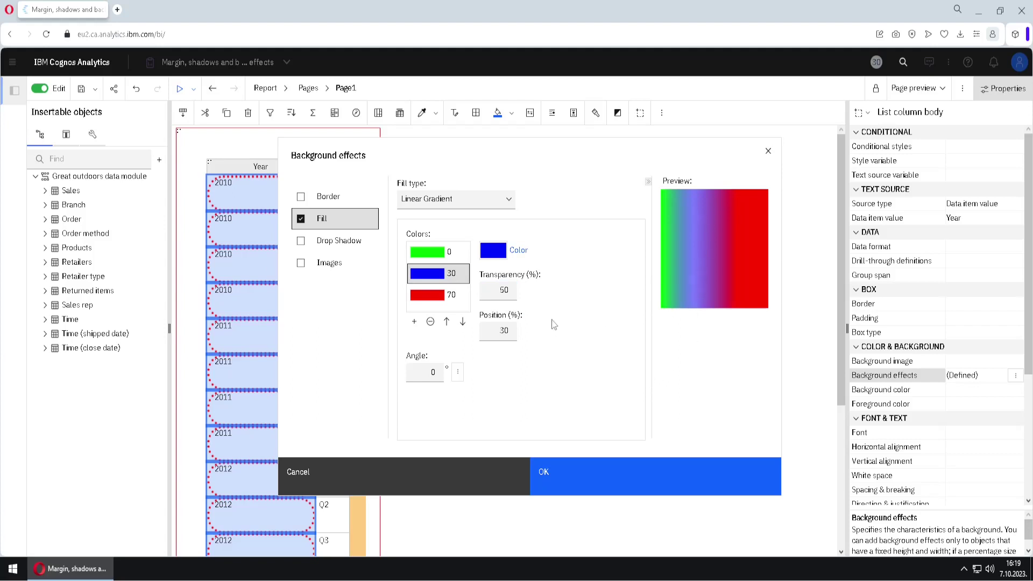
# Set the linear gradient's angle to 45 degrees.
pyautogui.click(428, 372)
pyautogui.write('45')
pyautogui.click(549, 387)
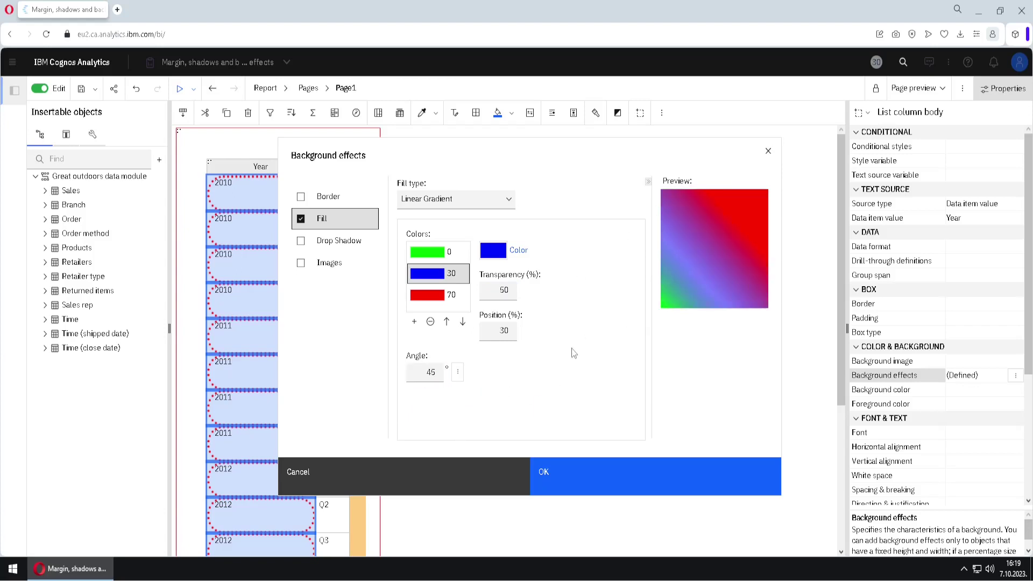
# Set the gradient angle to 196 degrees on the angle dial and apply the fill to the Year column.
pyautogui.click(459, 379)
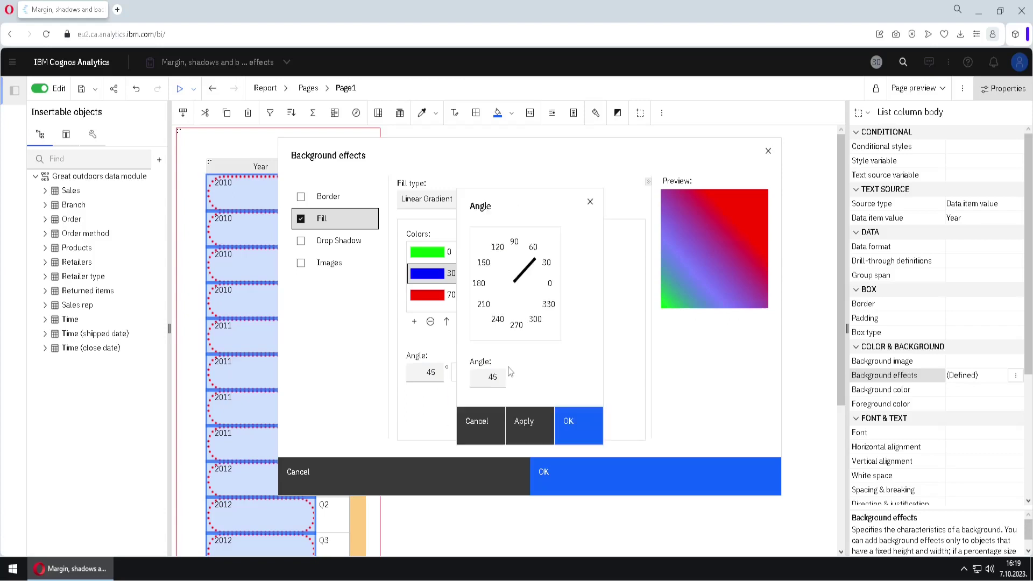
pyautogui.click(480, 290)
pyautogui.click(576, 427)
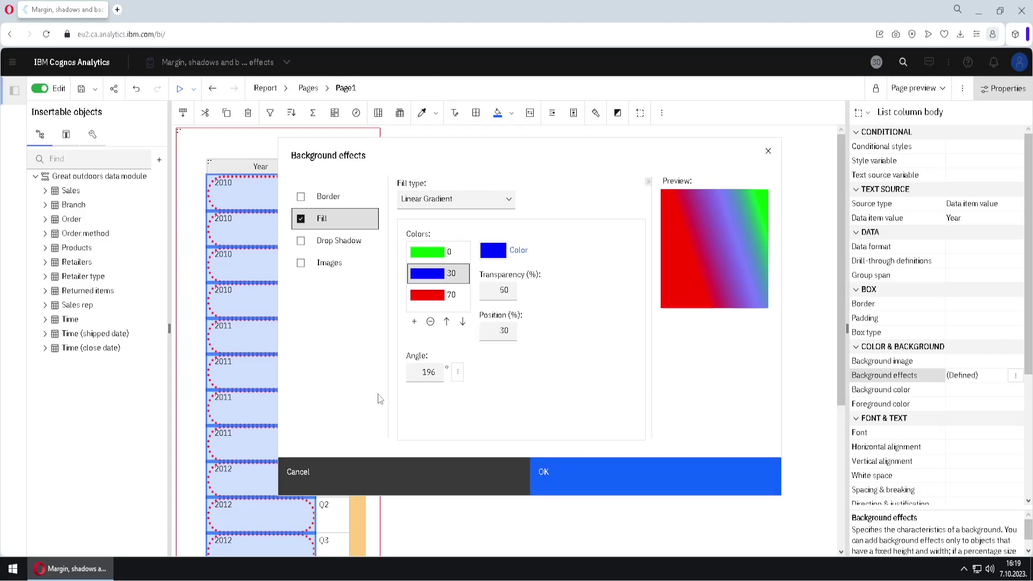
pyautogui.click(623, 473)
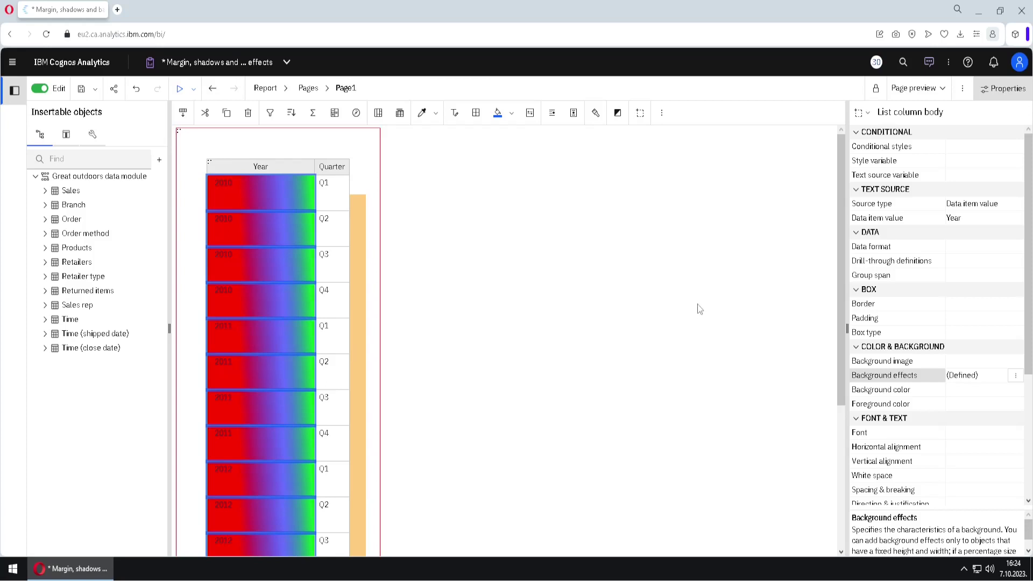
# Change the fill type of the Year column's background effects to Radial Line Gradient.
pyautogui.click(1016, 376)
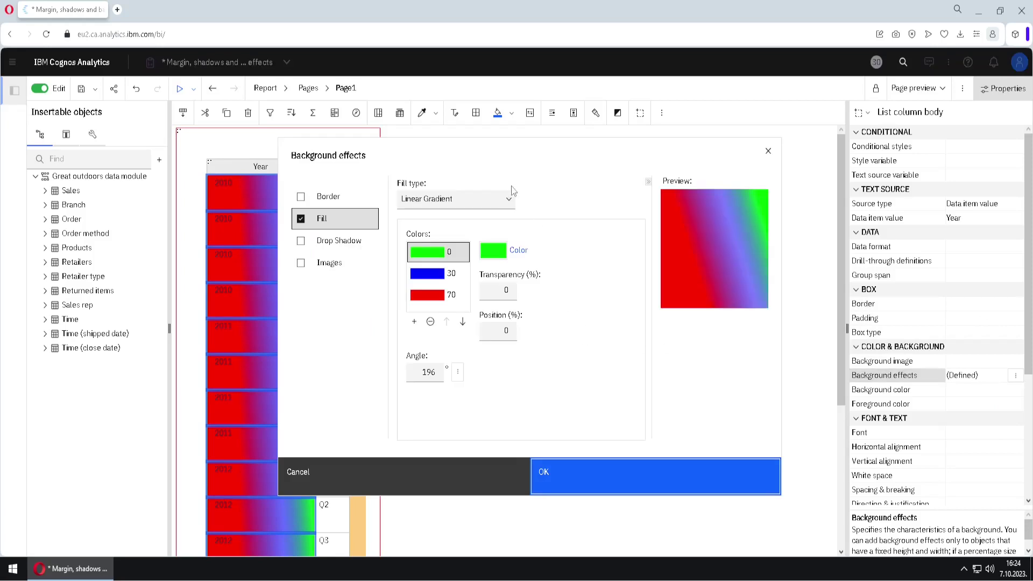
pyautogui.click(508, 199)
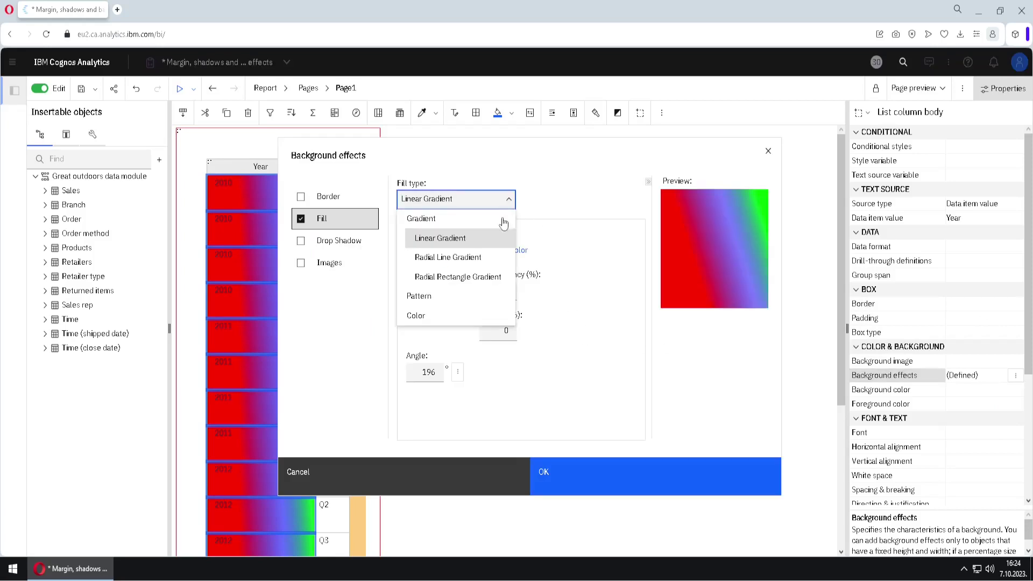
pyautogui.click(492, 258)
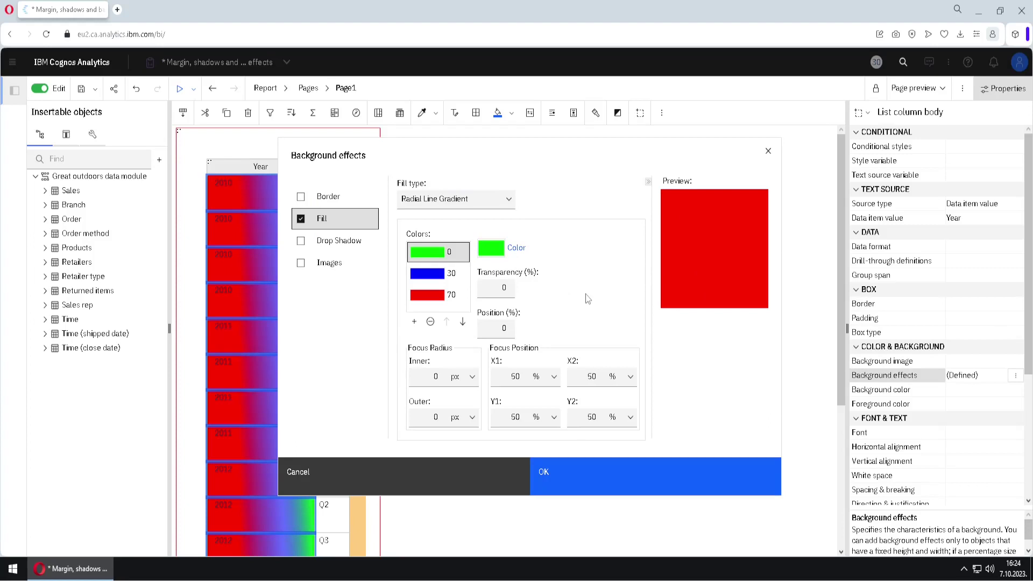
# Set the radial gradient's focus radius to 32 px inner and 50 px outer.
pyautogui.click(429, 377)
pyautogui.write('32')
pyautogui.click(436, 420)
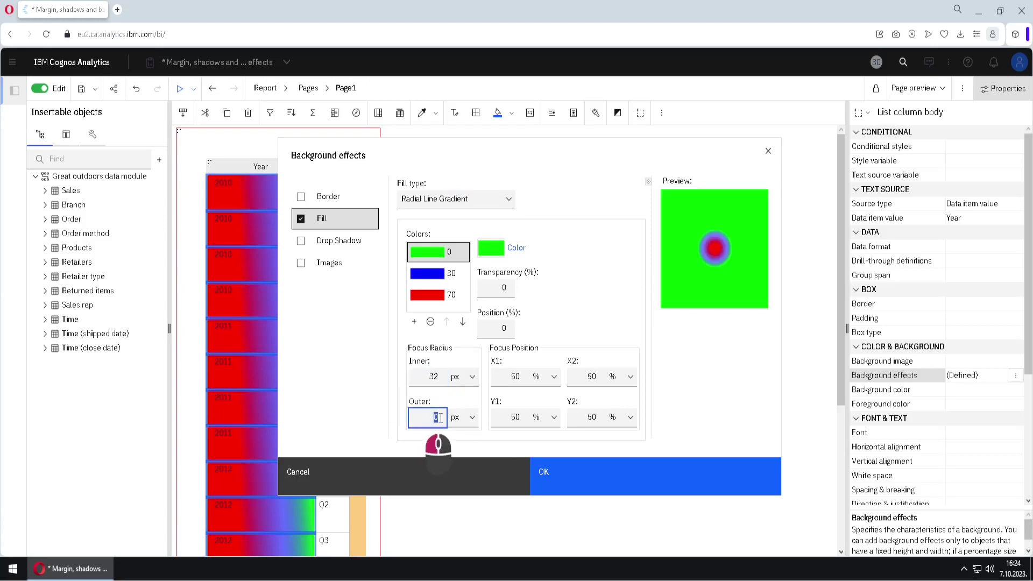
pyautogui.write('50')
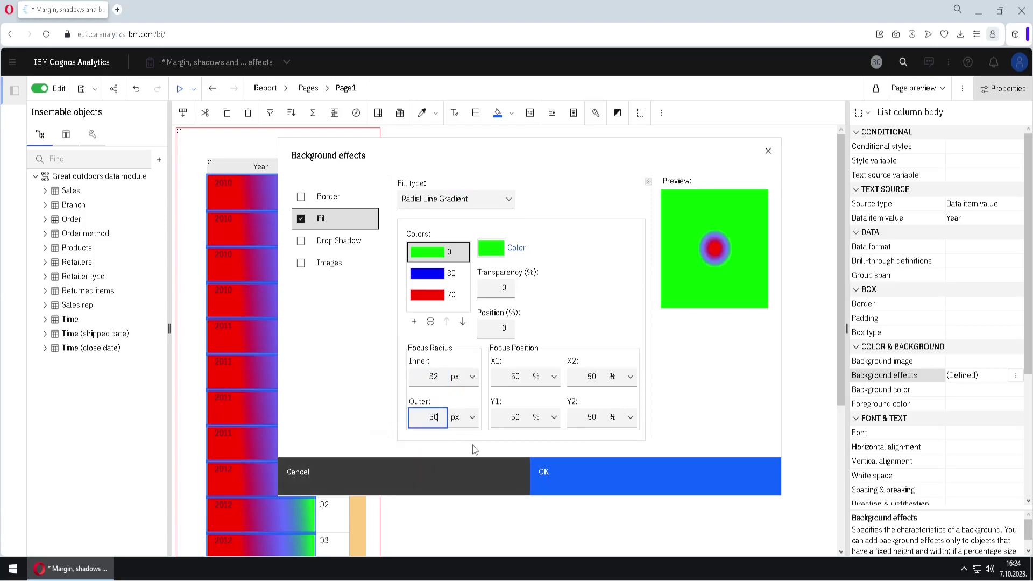
pyautogui.click(708, 347)
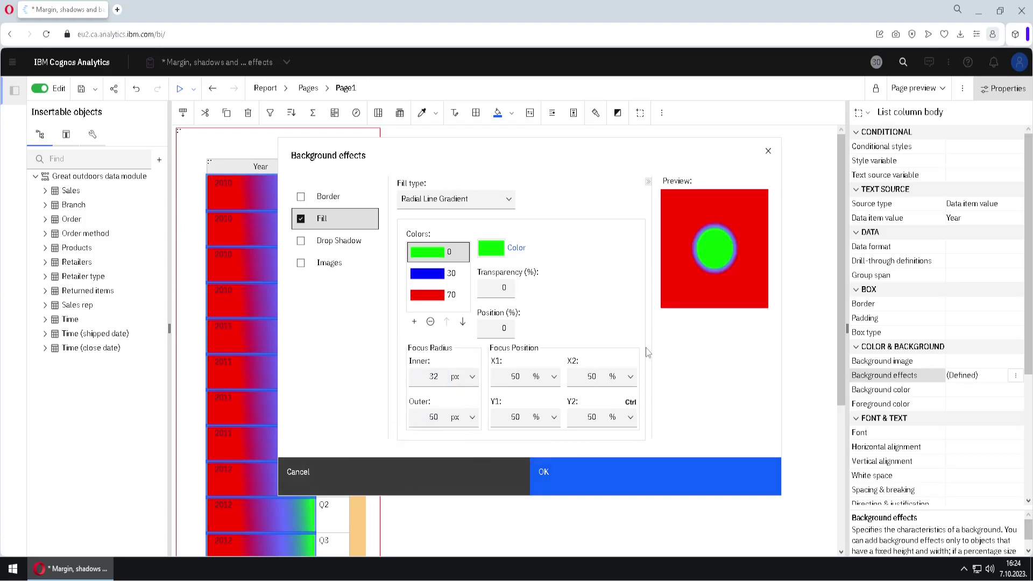
pyautogui.moveTo(639, 308)
pyautogui.mouseDown()
pyautogui.moveTo(696, 178)
pyautogui.moveTo(780, 172)
pyautogui.mouseUp()
# Set the radial gradient's focus position X1 and Y1 to 30% each.
pyautogui.click(502, 377)
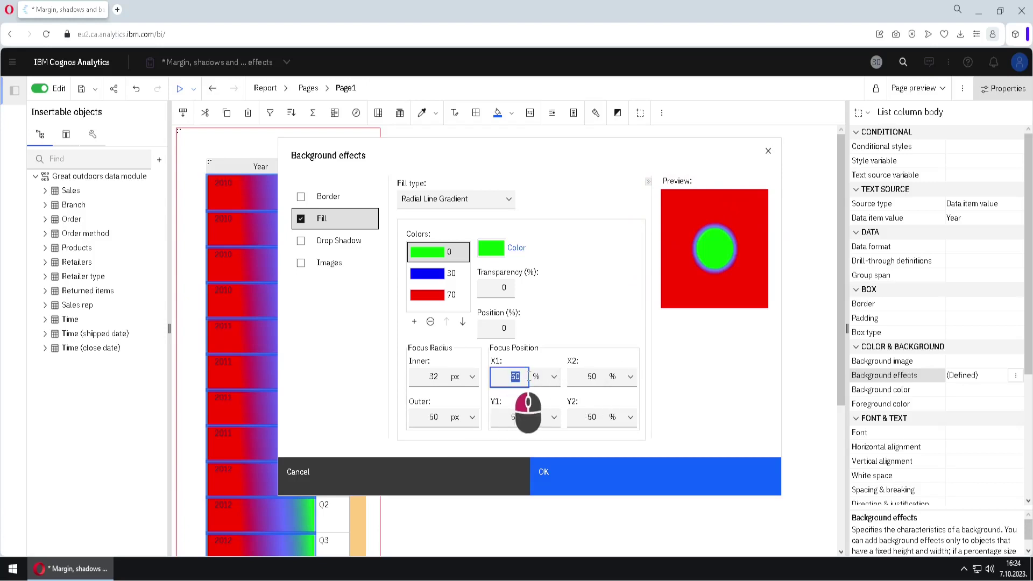
pyautogui.write('30')
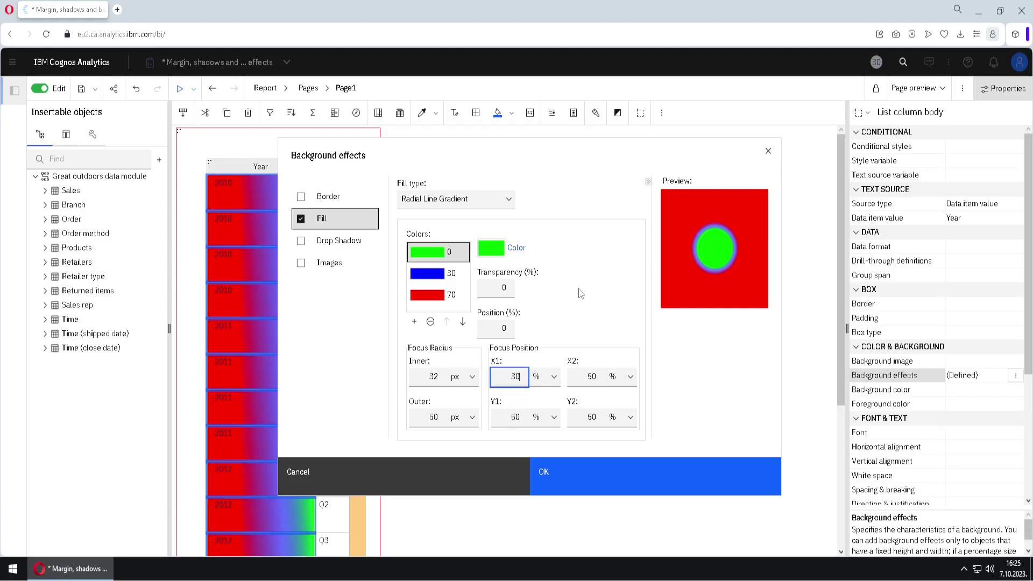
pyautogui.click(499, 421)
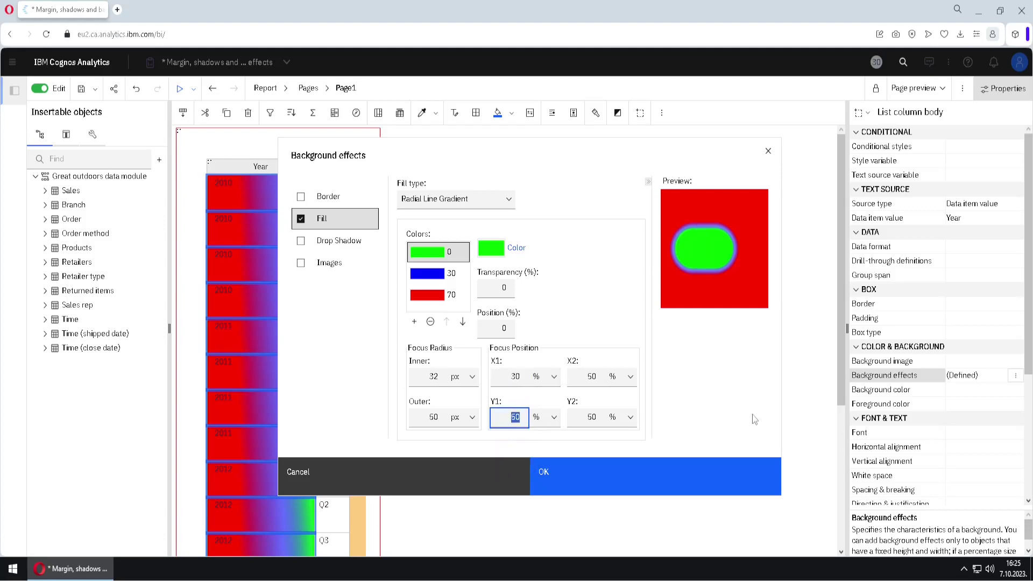
pyautogui.write('30')
pyautogui.click(710, 391)
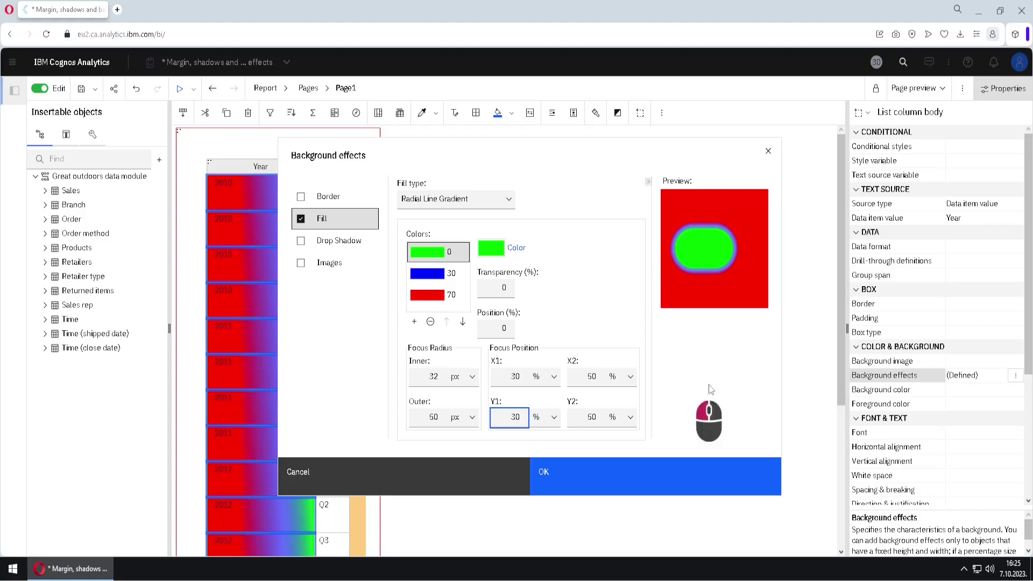
pyautogui.press('ctrl')
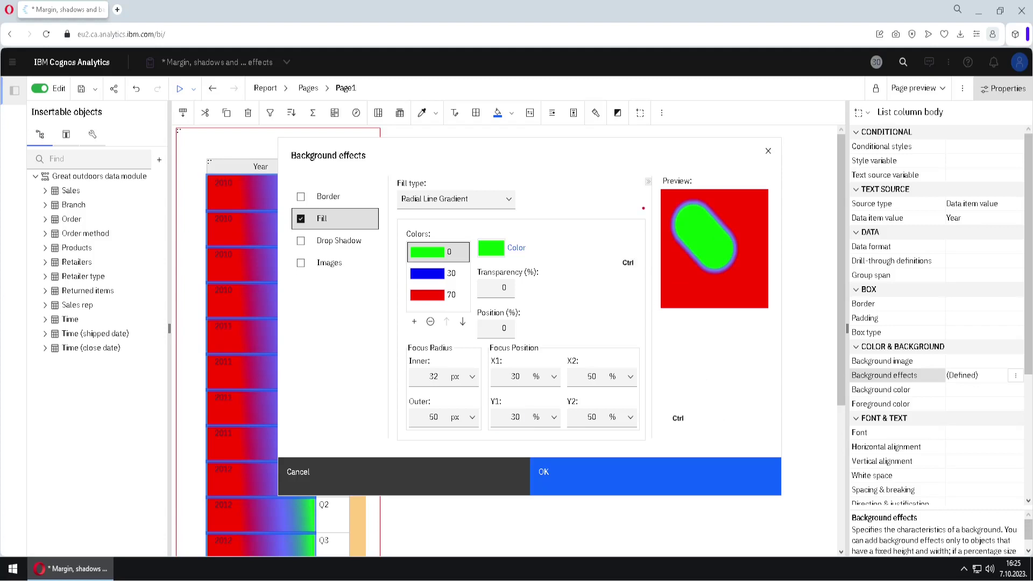
pyautogui.moveTo(638, 191); pyautogui.dragTo(639, 308)
pyautogui.moveTo(661, 175); pyautogui.dragTo(767, 176)
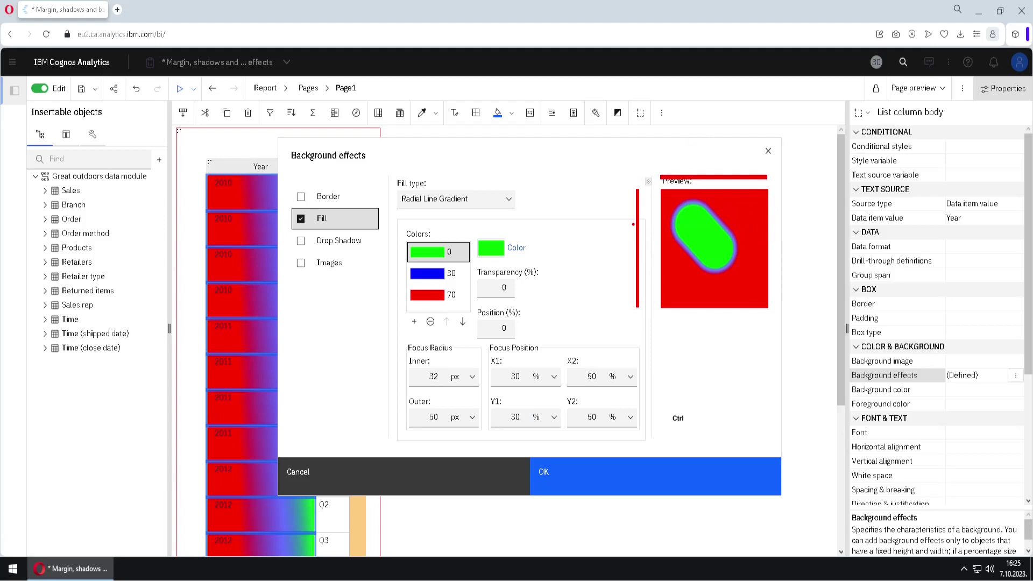
pyautogui.moveTo(633, 224); pyautogui.dragTo(642, 224)
pyautogui.moveTo(695, 170); pyautogui.dragTo(693, 183)
pyautogui.moveTo(691, 223)
pyautogui.mouseDown()
pyautogui.moveTo(679, 218)
pyautogui.moveTo(686, 206)
pyautogui.moveTo(708, 221)
pyautogui.moveTo(677, 240)
pyautogui.mouseUp()
pyautogui.click(716, 246)
pyautogui.click(716, 247)
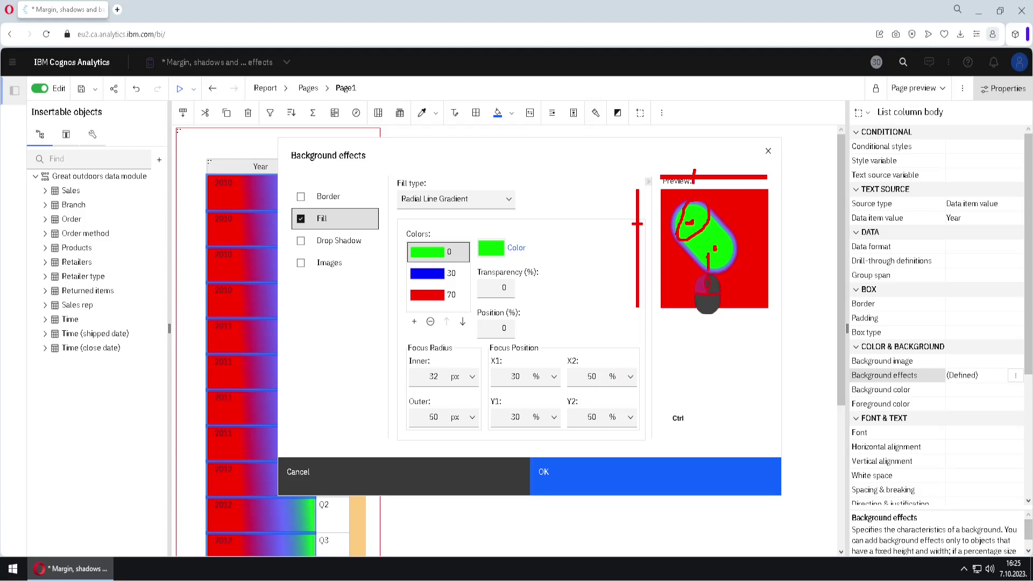
pyautogui.moveTo(709, 268); pyautogui.dragTo(734, 263)
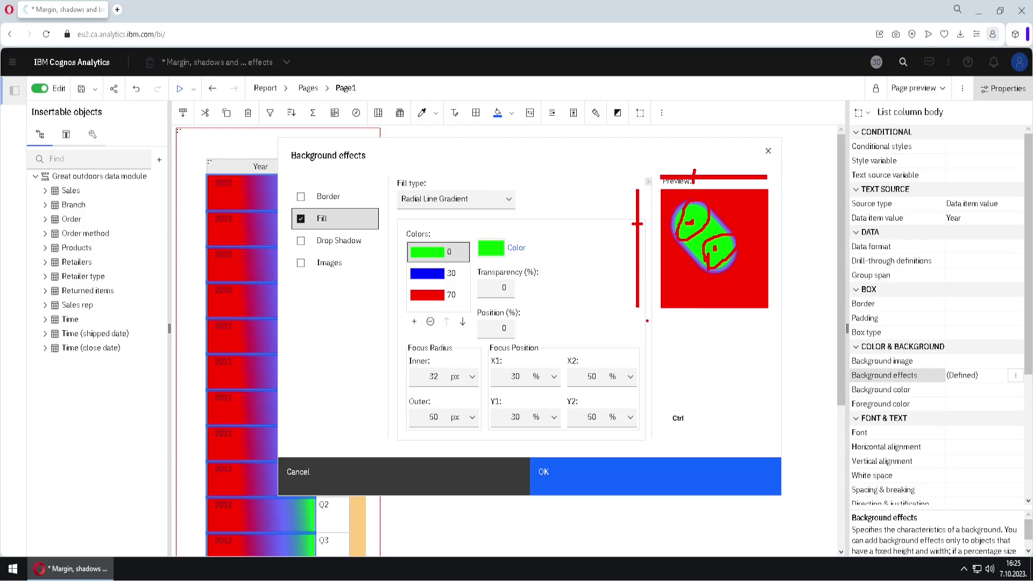
# Set the radial gradient's focus position X2 and Y2 to 70% each.
pyautogui.click(585, 376)
pyautogui.write('70')
pyautogui.click(592, 417)
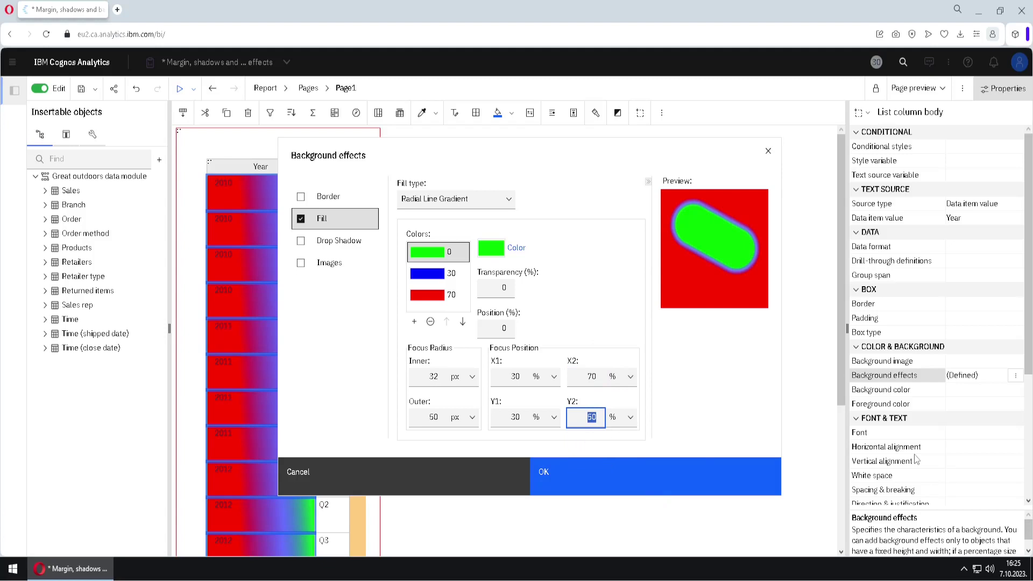
pyautogui.write('70')
pyautogui.click(716, 145)
pyautogui.press('ctrl')
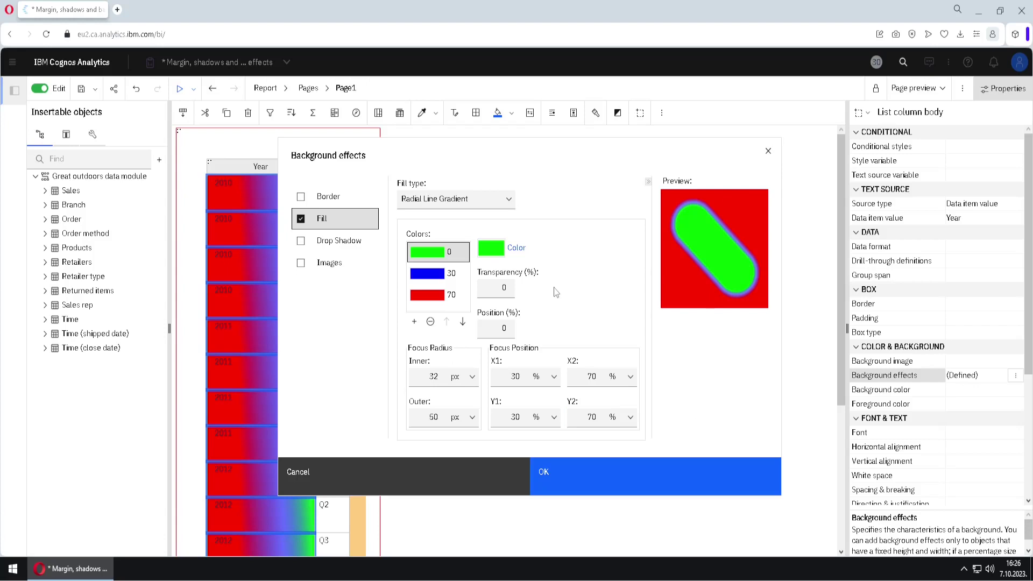
pyautogui.doubleClick(427, 381)
pyautogui.doubleClick(428, 418)
pyautogui.doubleClick(495, 325)
# Change the fill type to Radial Rectangle Gradient and apply the fill to the Year column.
pyautogui.click(509, 200)
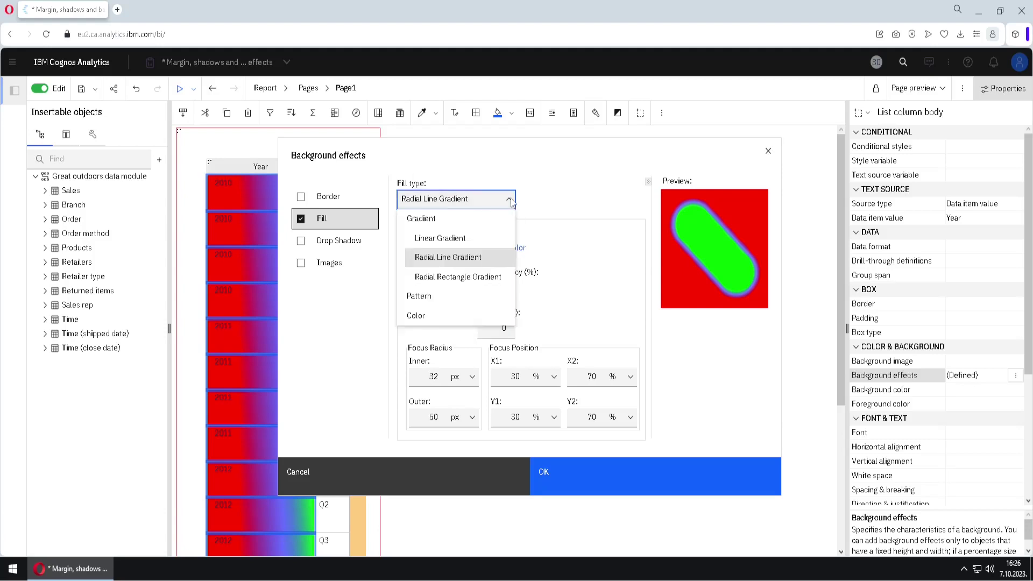
pyautogui.click(478, 278)
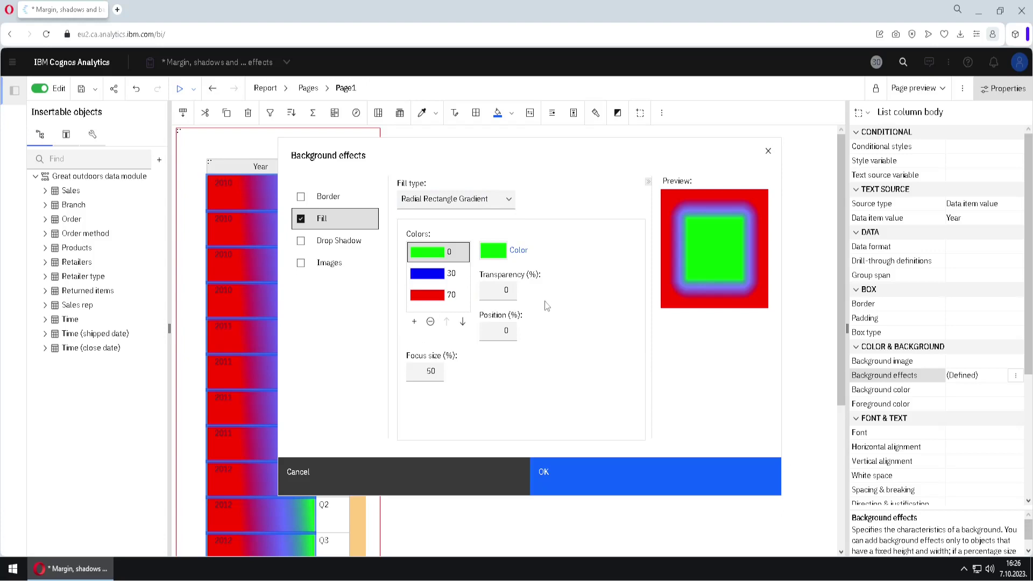
pyautogui.click(495, 336)
pyautogui.click(419, 370)
pyautogui.click(588, 286)
pyautogui.click(604, 475)
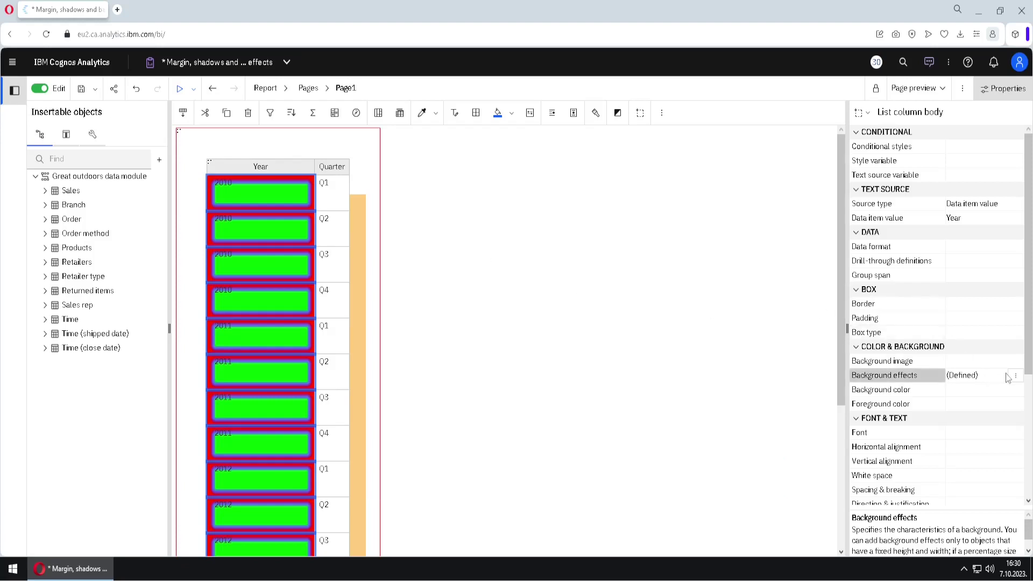
# Change the Year column's fill type to Pattern and choose the grid of crossing horizontal and vertical lines.
pyautogui.click(1014, 376)
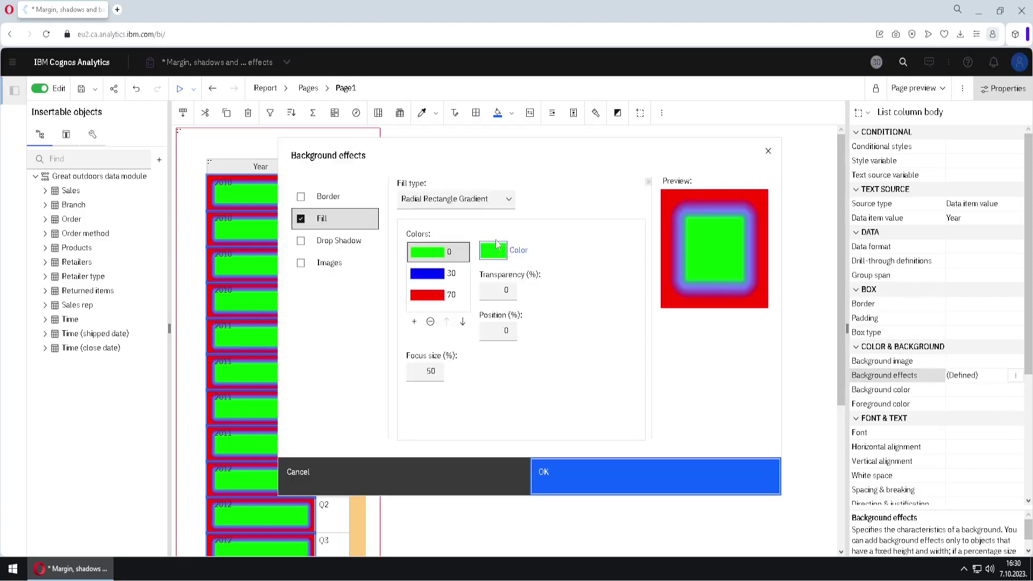
pyautogui.click(508, 201)
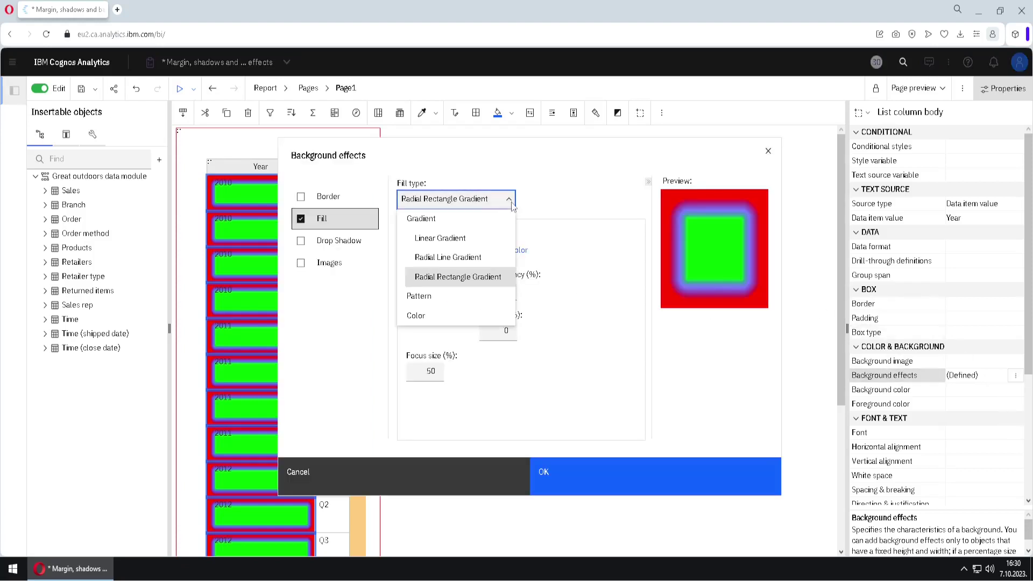
pyautogui.click(461, 297)
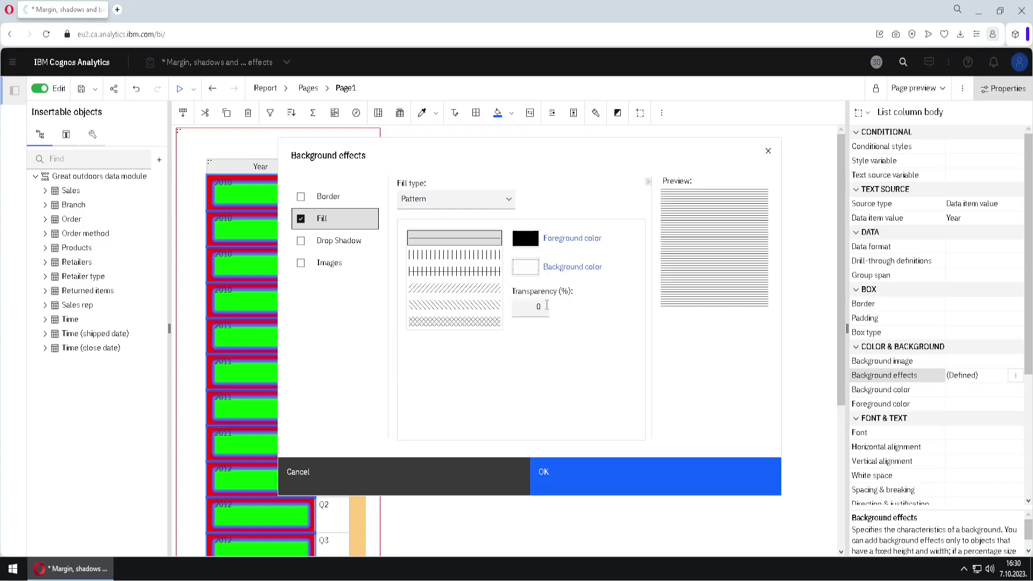
pyautogui.click(469, 270)
pyautogui.click(465, 289)
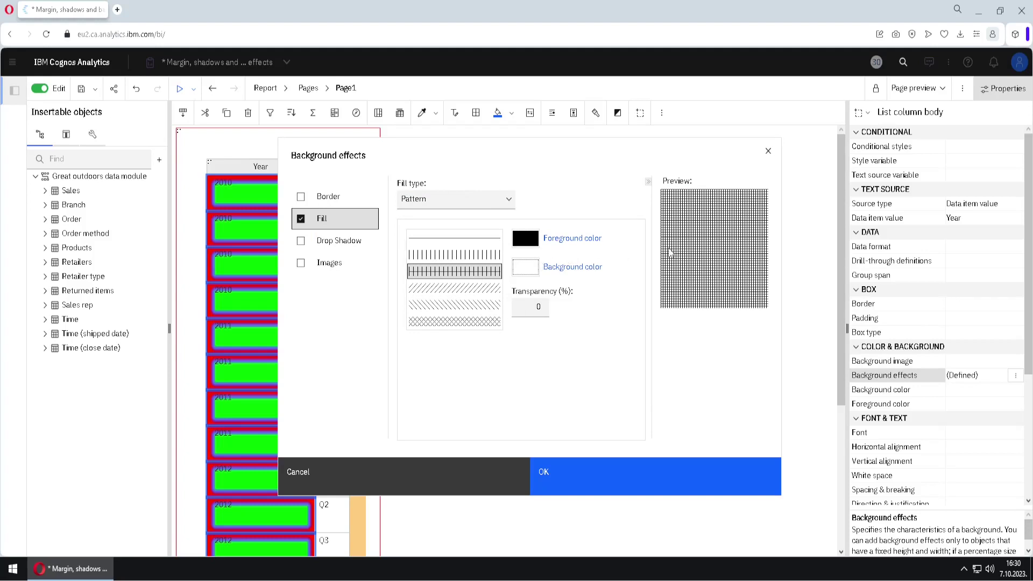
# Set the pattern's foreground color to Navy and its background color to Yellow.
pyautogui.click(580, 244)
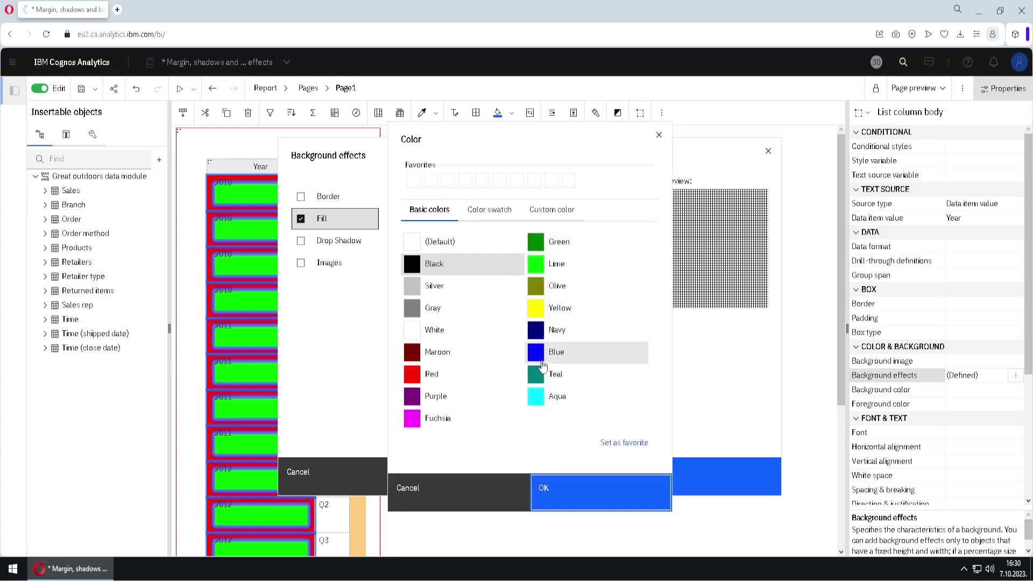
pyautogui.click(581, 330)
pyautogui.click(589, 503)
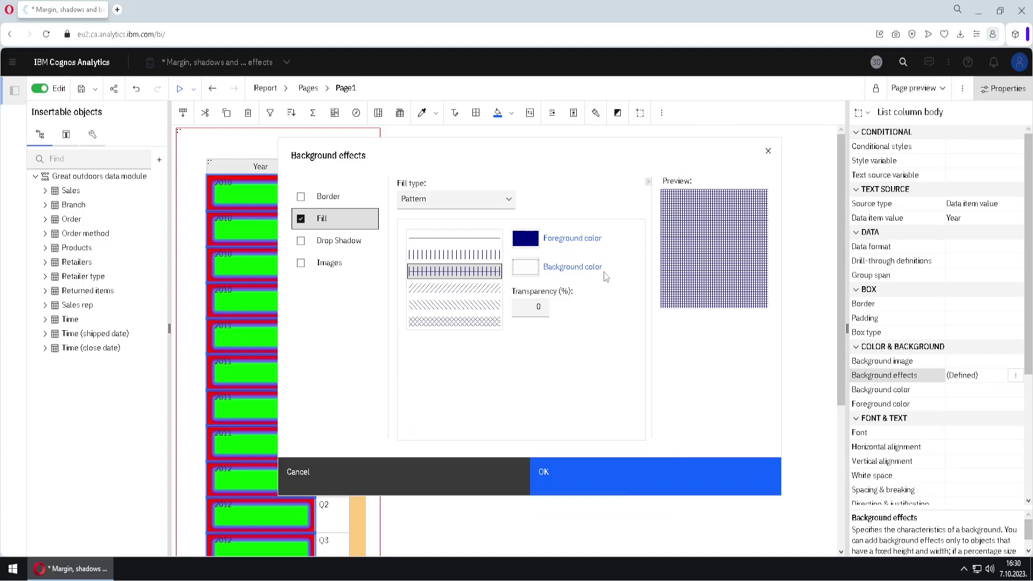
pyautogui.click(584, 268)
pyautogui.click(594, 332)
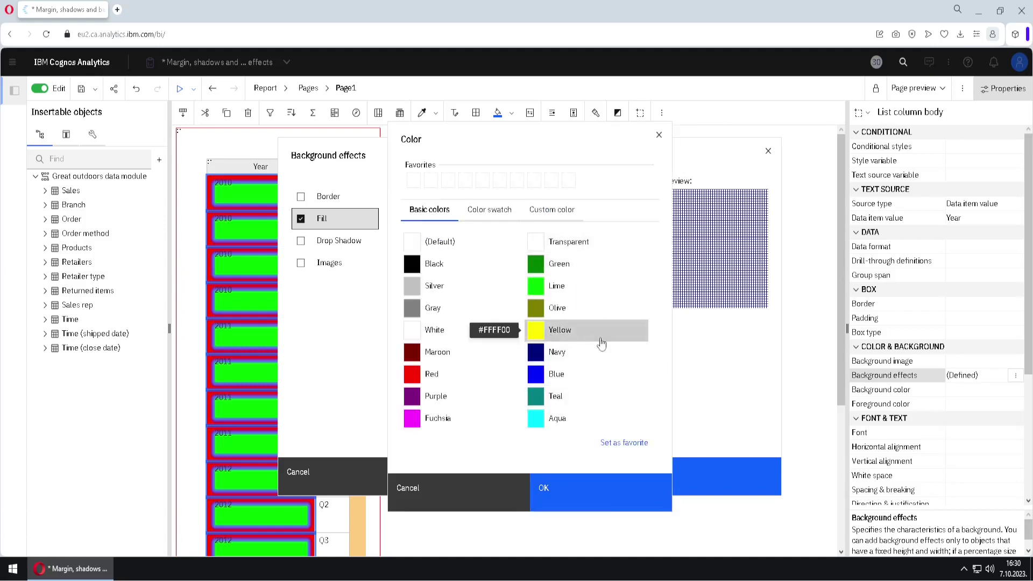
pyautogui.click(590, 498)
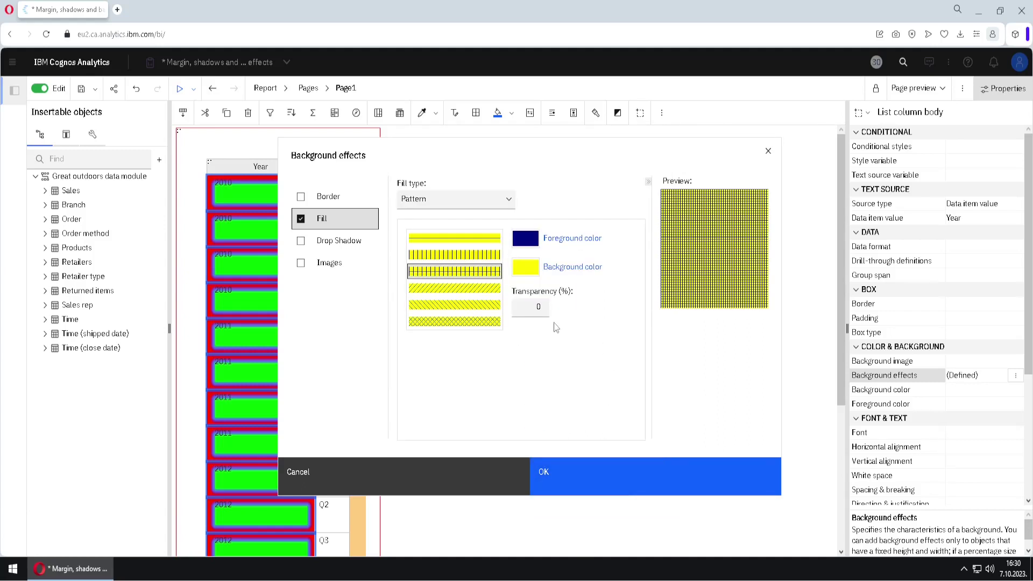
# Set the pattern's transparency to 50% and apply the fill to the Year column.
pyautogui.click(528, 310)
pyautogui.write('50')
pyautogui.click(569, 353)
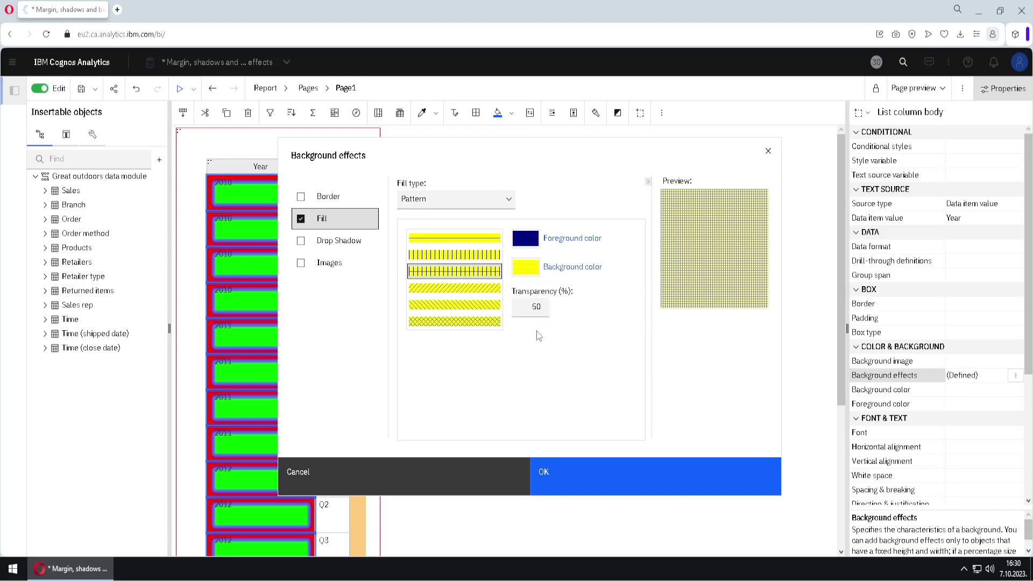
pyautogui.click(588, 465)
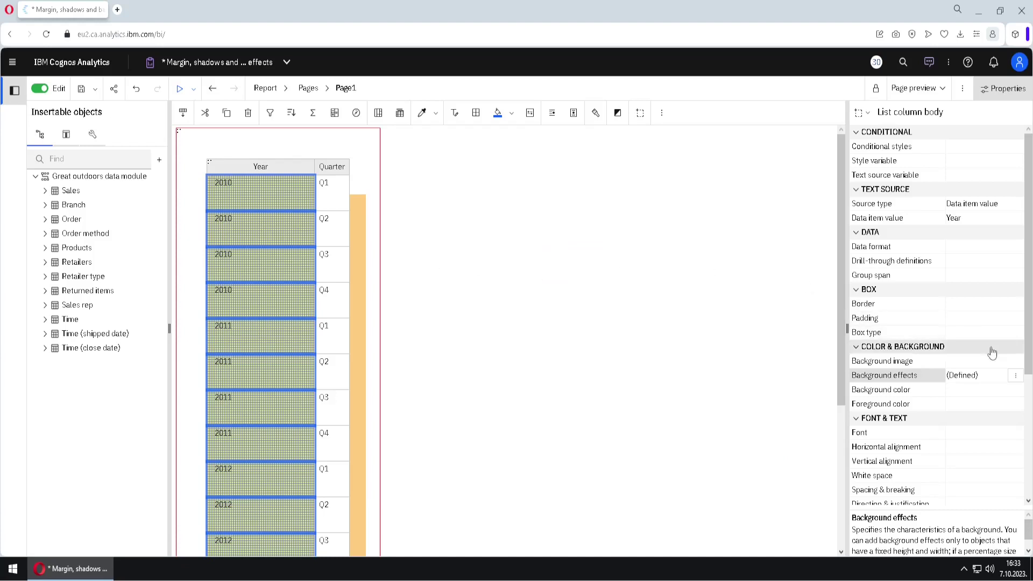
# Change the Year column's fill type to Color, make it a partially transparent Maroon, and apply the fill.
pyautogui.click(1015, 375)
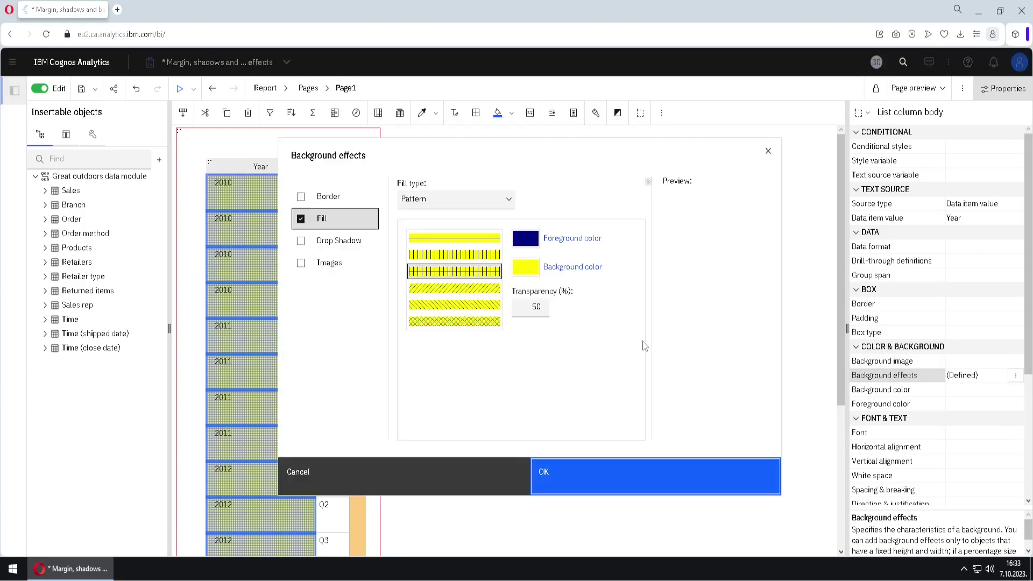
pyautogui.click(508, 200)
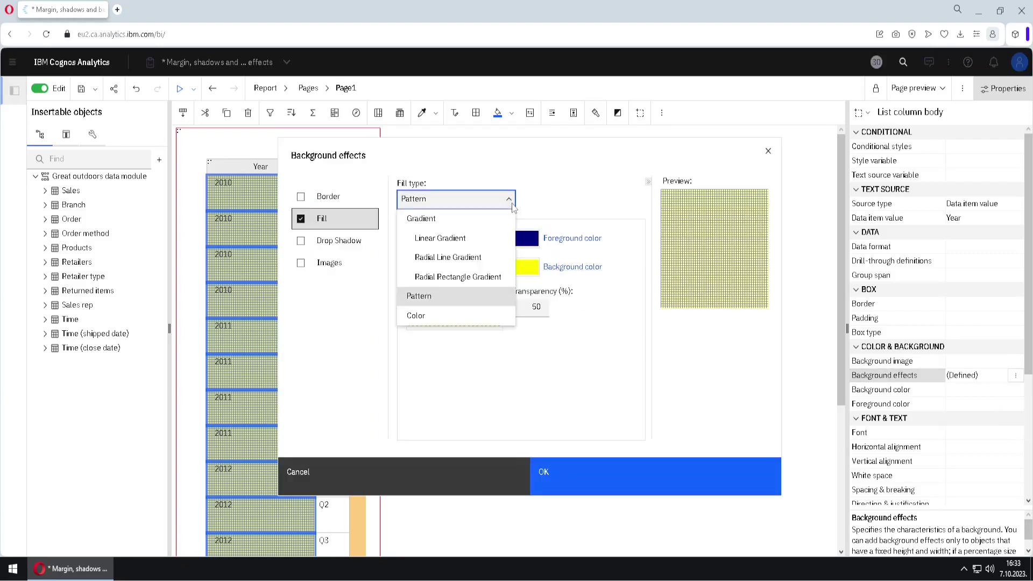
pyautogui.click(431, 318)
pyautogui.click(446, 241)
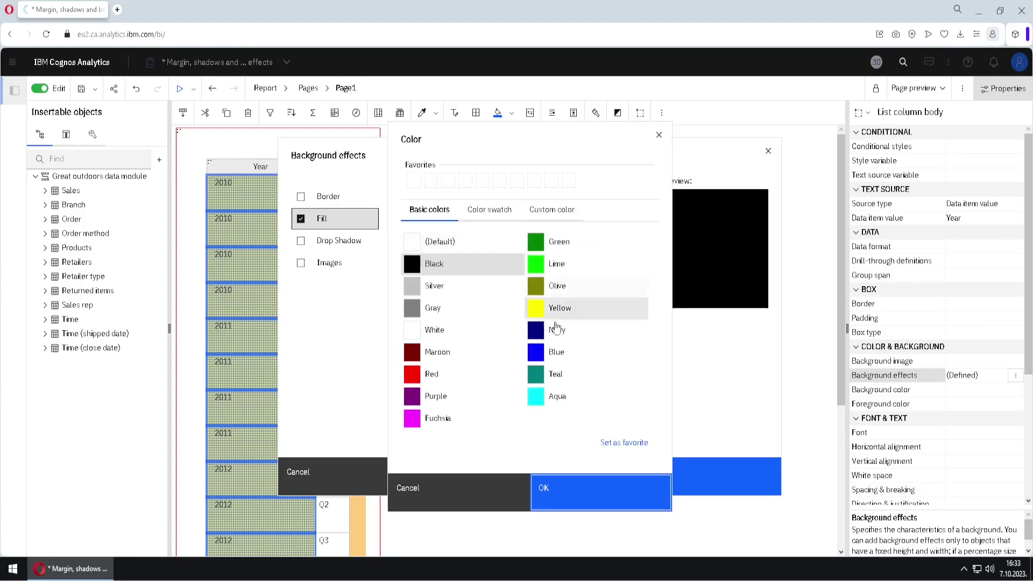
pyautogui.click(431, 352)
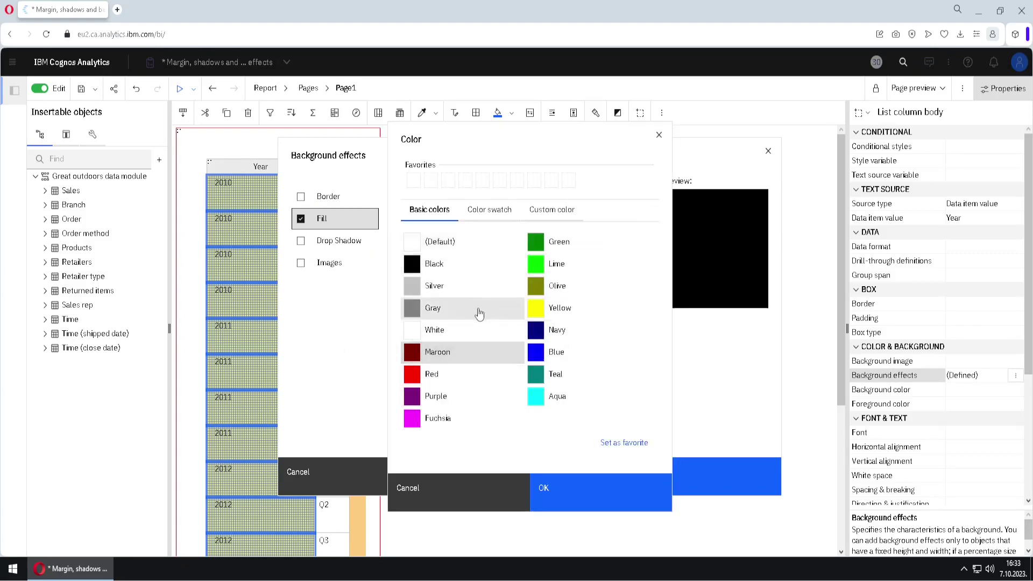
pyautogui.click(585, 493)
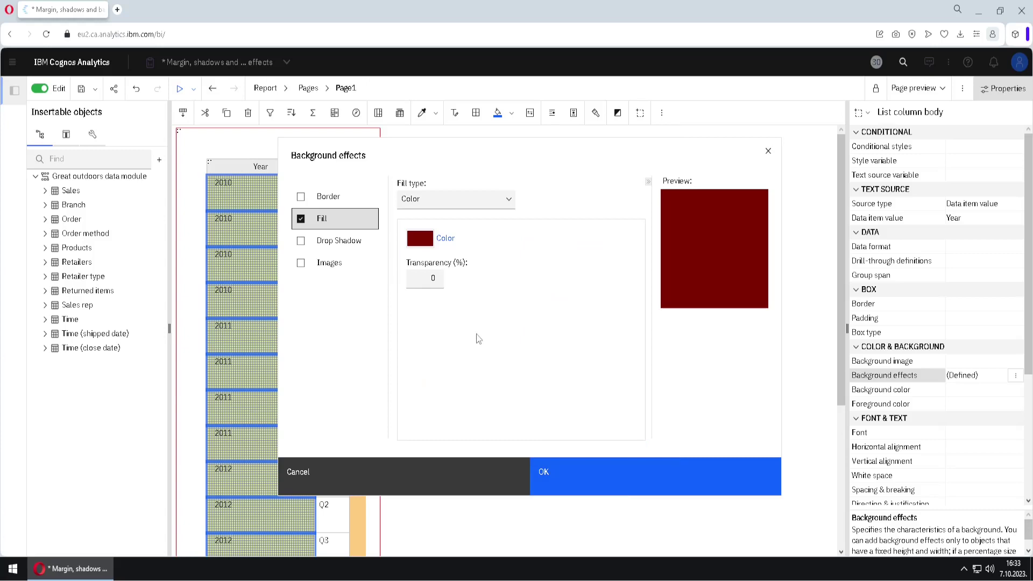
pyautogui.press('Tab')
pyautogui.click(620, 469)
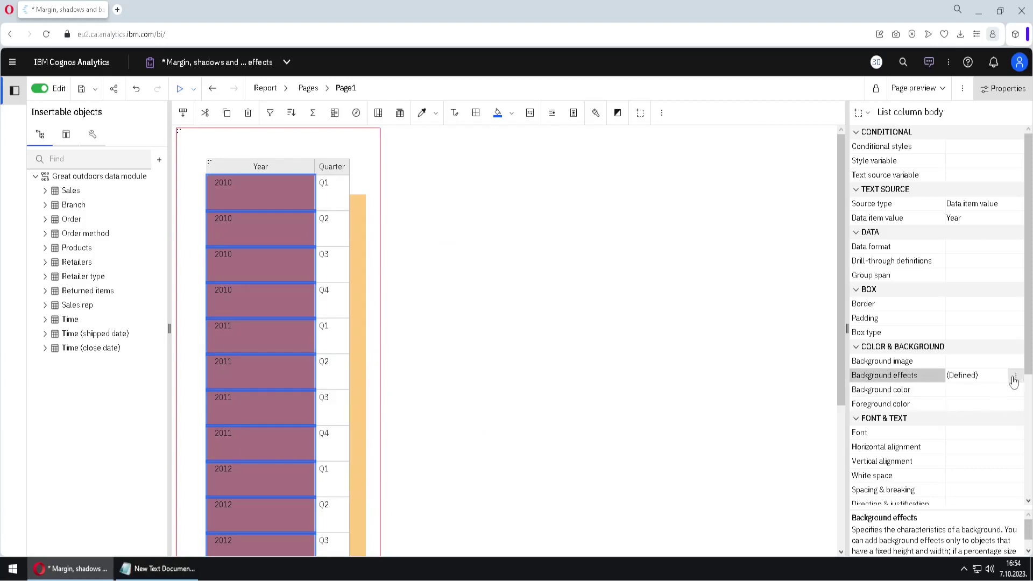
# Turn off the Fill effect in the Year column's background effects and enable Images instead.
pyautogui.click(1015, 376)
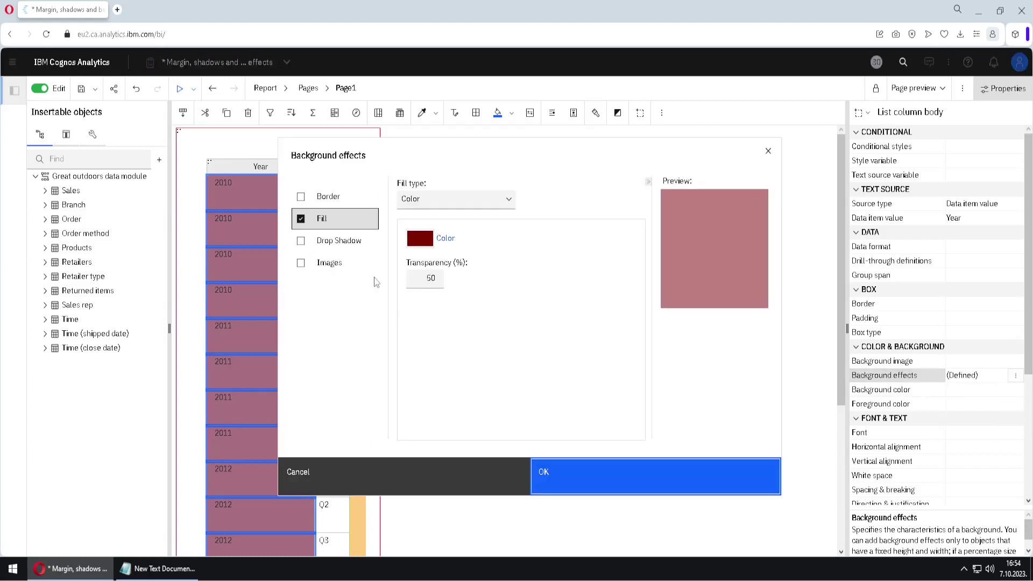
pyautogui.click(302, 225)
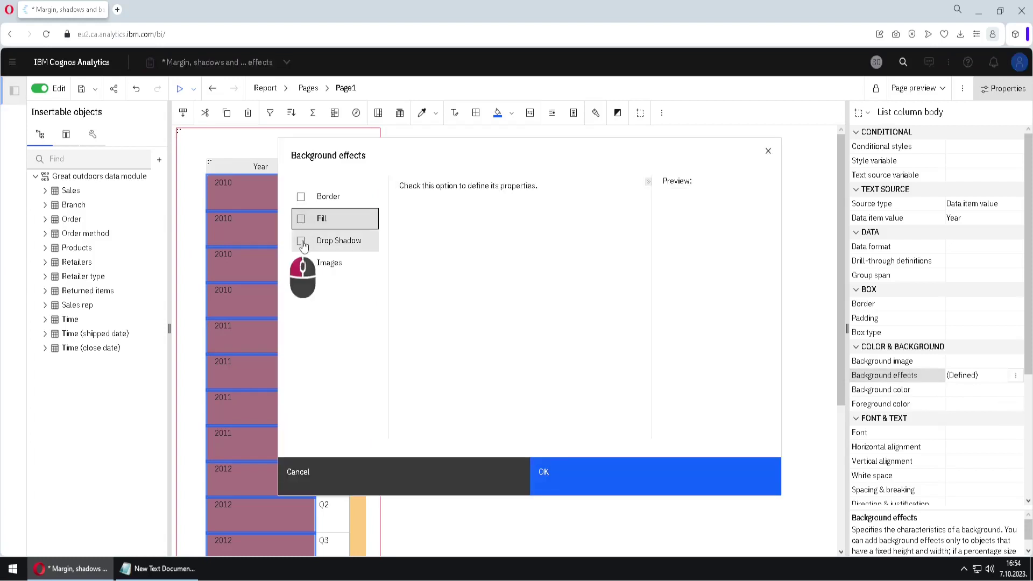
pyautogui.click(301, 241)
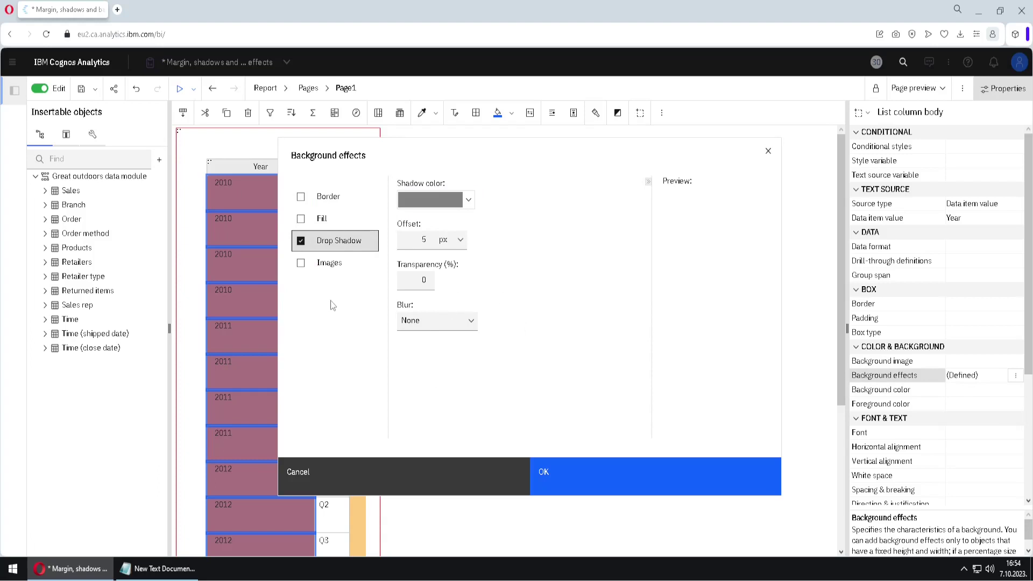
pyautogui.click(301, 241)
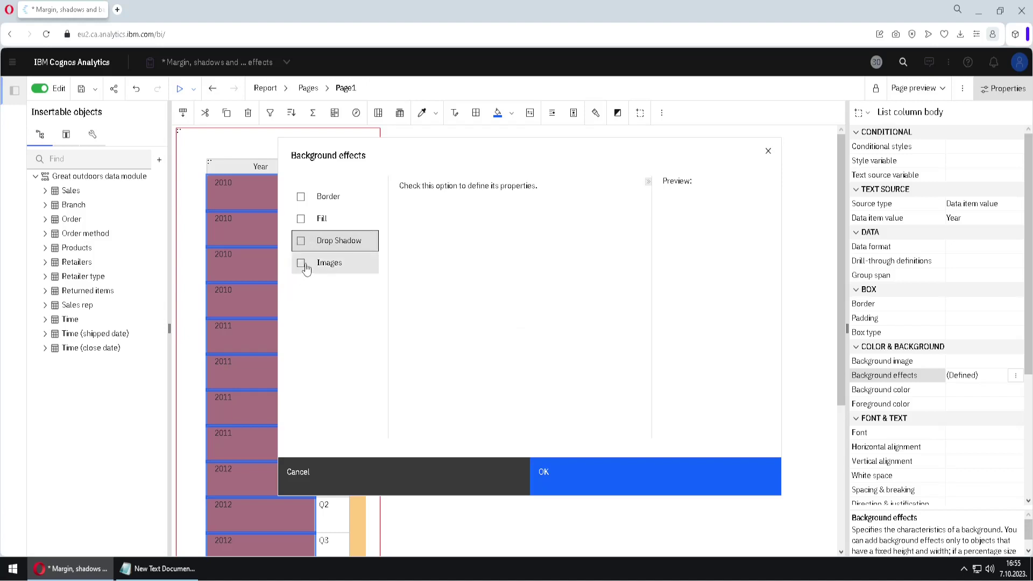
pyautogui.click(343, 268)
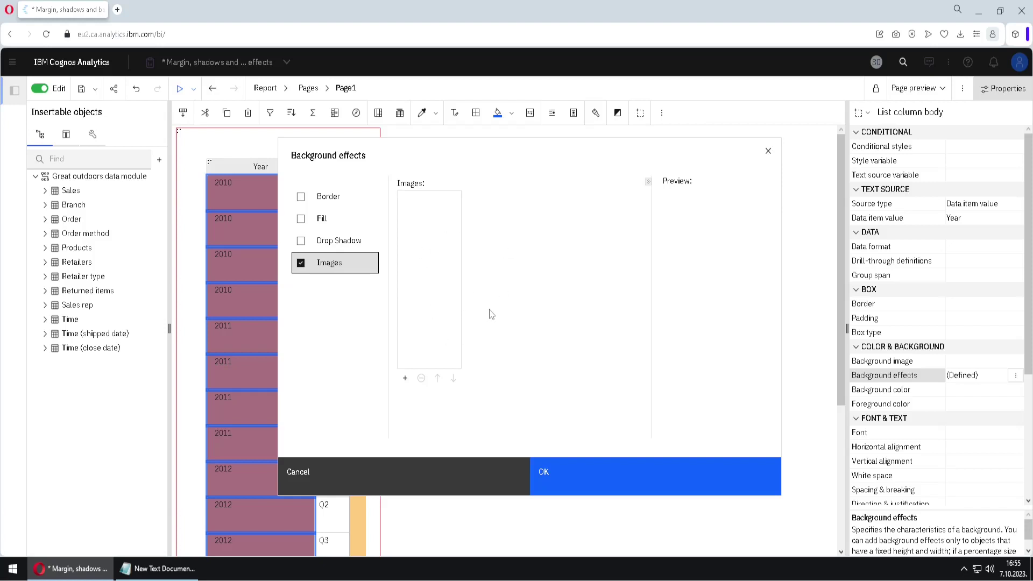
# Add a background image that uses the orange rectangle's URL copied from the Notepad file New Text Document.txt.
pyautogui.click(406, 379)
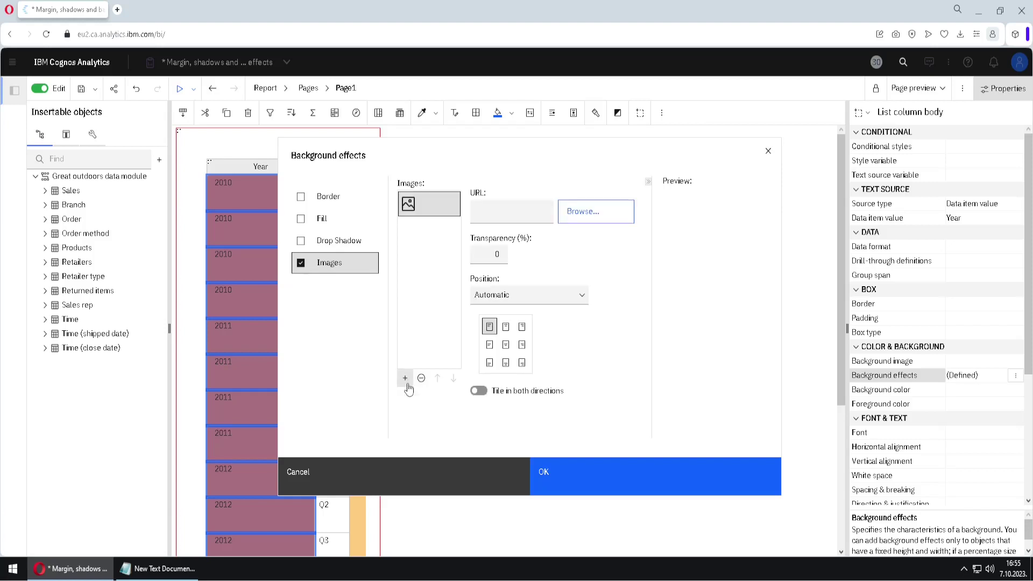
pyautogui.click(188, 563)
pyautogui.rightClick(299, 39)
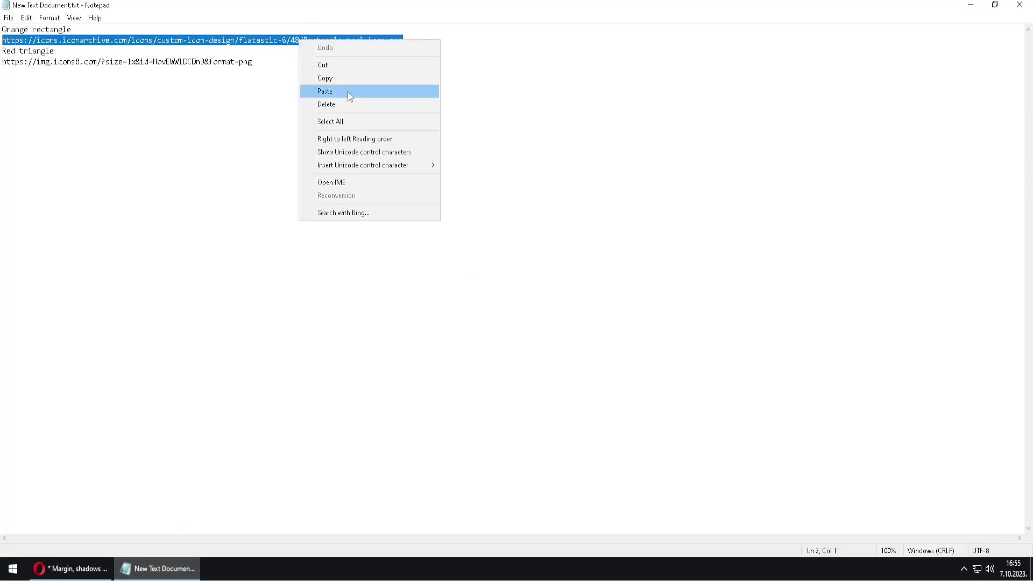
pyautogui.click(343, 81)
pyautogui.click(57, 577)
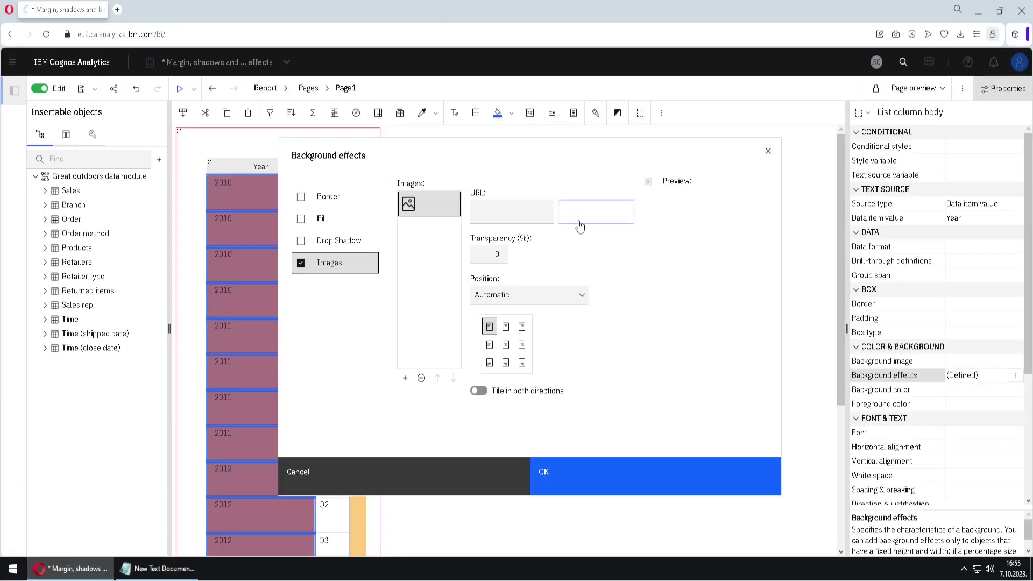
pyautogui.click(493, 211)
pyautogui.hotkey('ctrl', 'v')
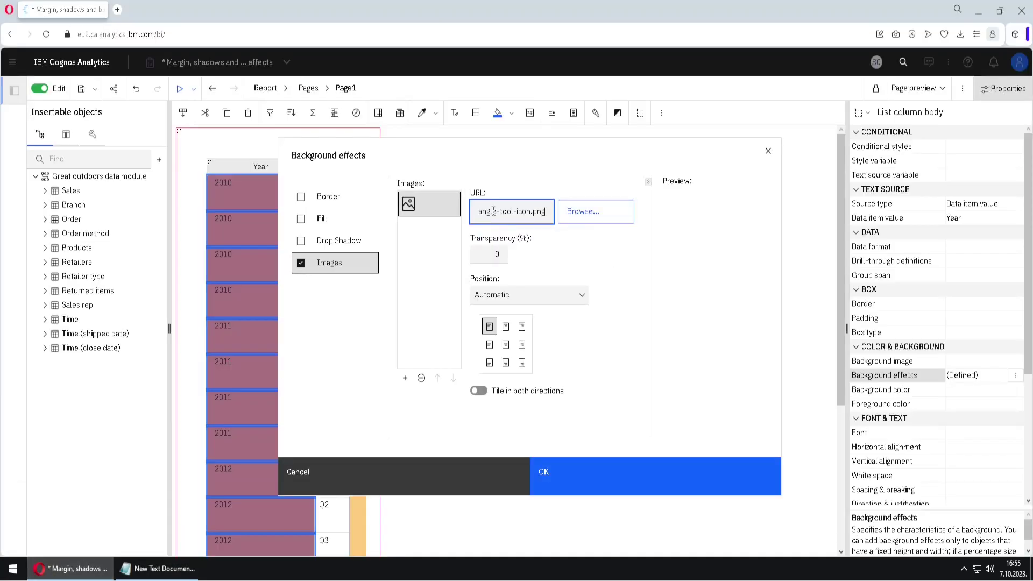
pyautogui.click(606, 284)
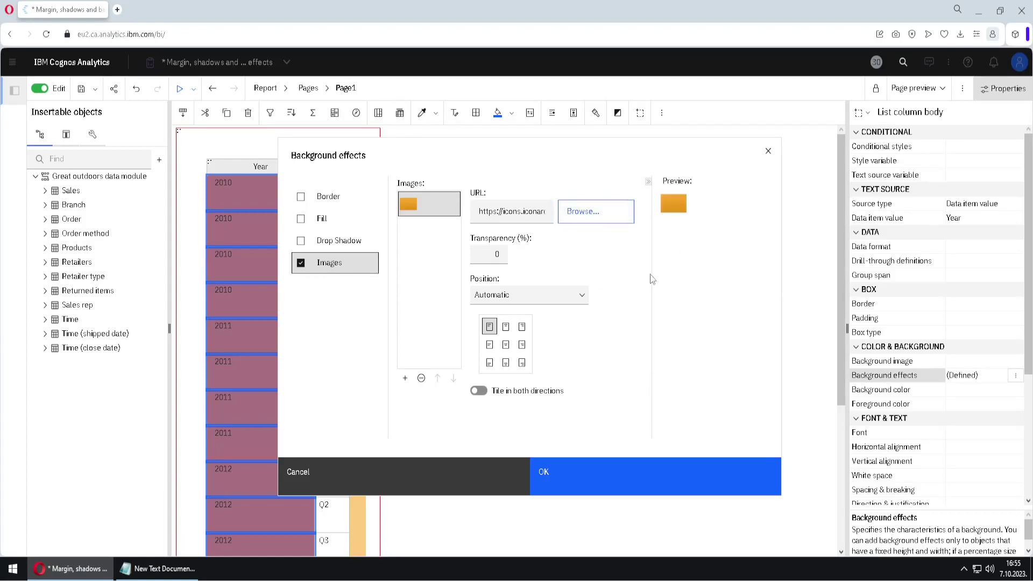
# Try several automatic alignments for the orange rectangle, ending with Align Bottom Center, and switch tiling in both directions on and off.
pyautogui.click(487, 256)
pyautogui.click(585, 260)
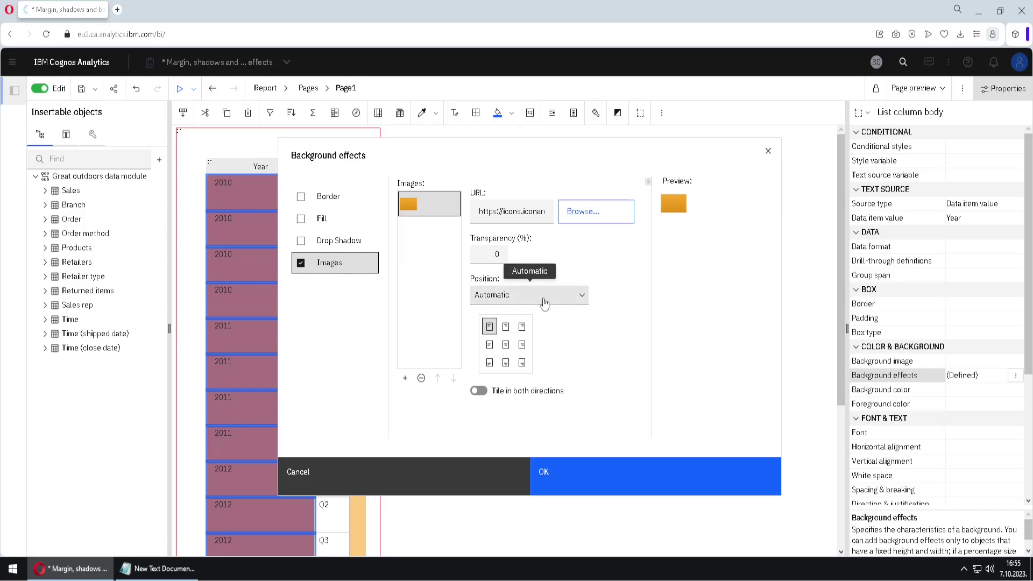
pyautogui.click(506, 327)
pyautogui.click(522, 326)
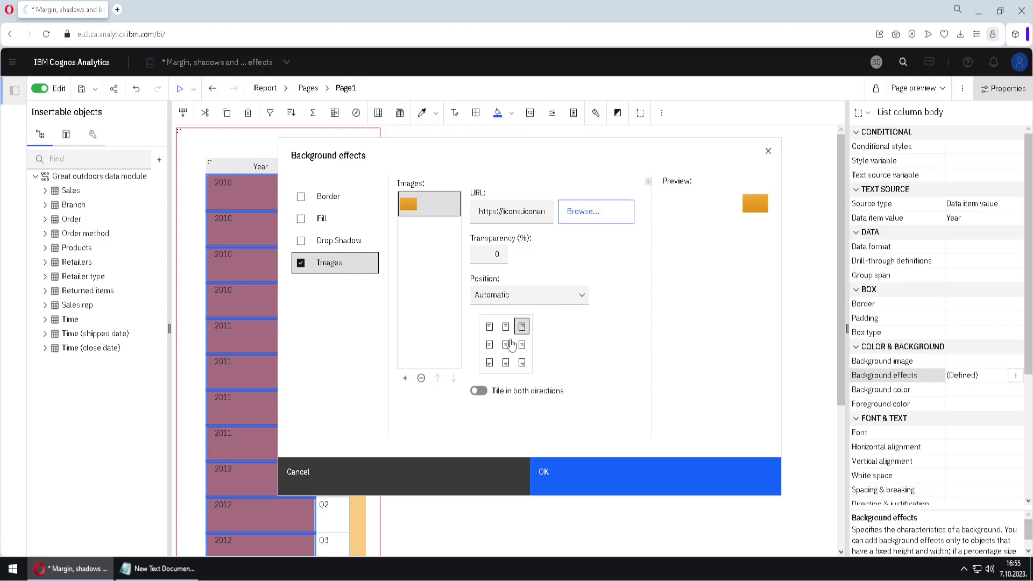
pyautogui.click(522, 344)
pyautogui.click(522, 362)
pyautogui.click(506, 362)
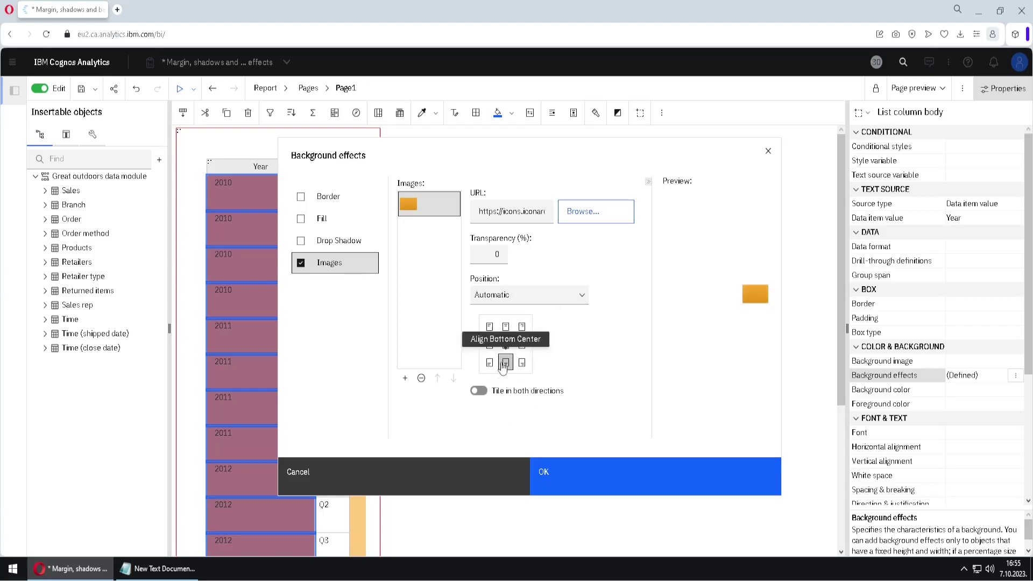
pyautogui.click(483, 396)
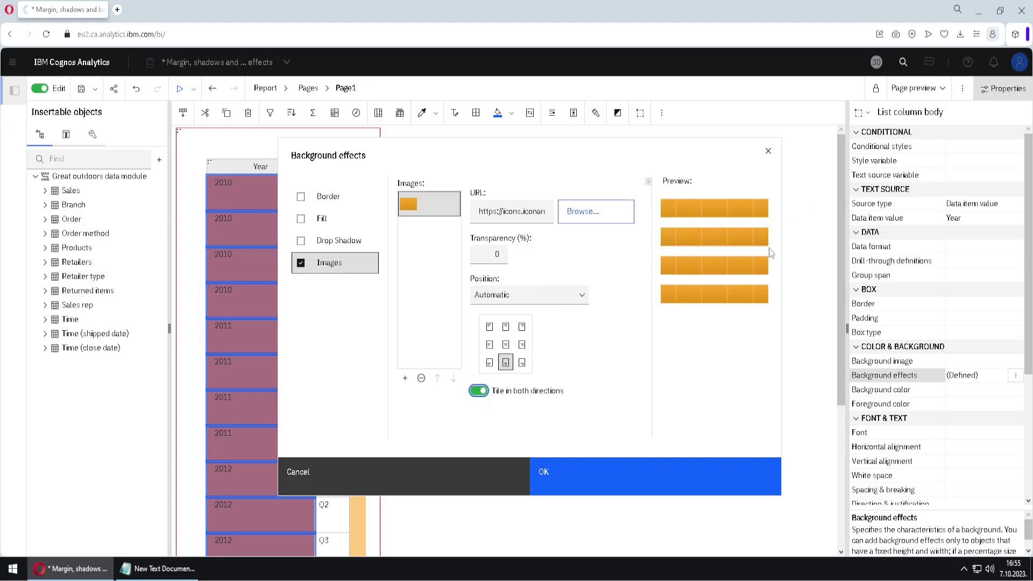
pyautogui.click(476, 393)
# Change the orange rectangle's position to Manual with Top at 50 px and Left at 80 px.
pyautogui.click(581, 295)
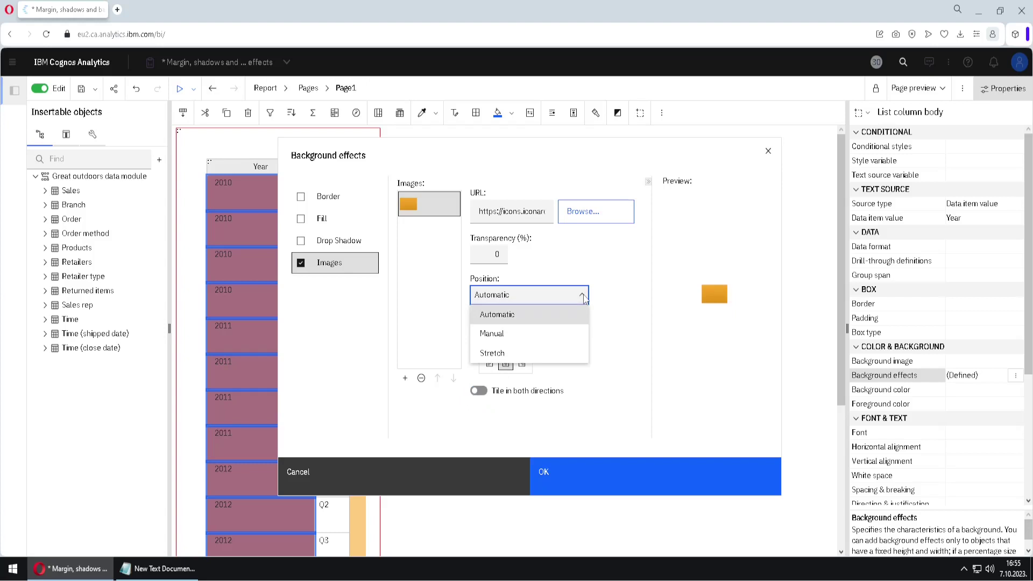
pyautogui.click(543, 333)
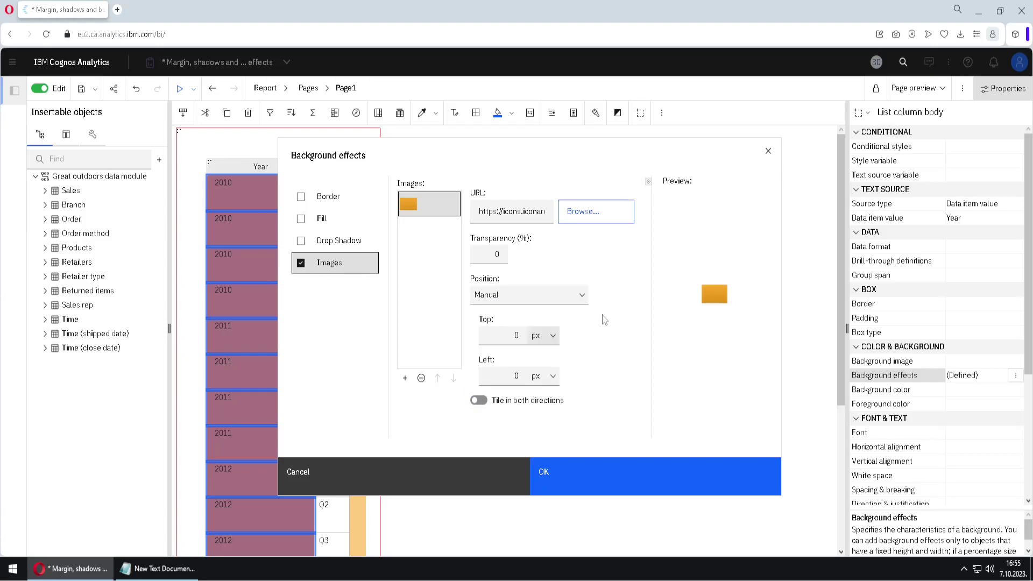
pyautogui.click(502, 338)
pyautogui.write('50')
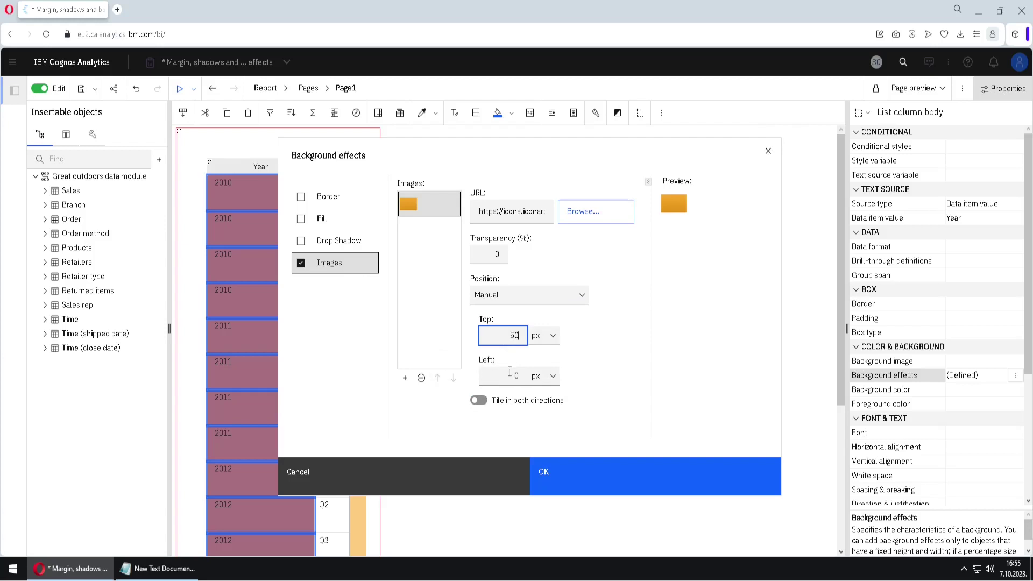
pyautogui.click(509, 372)
pyautogui.write('80')
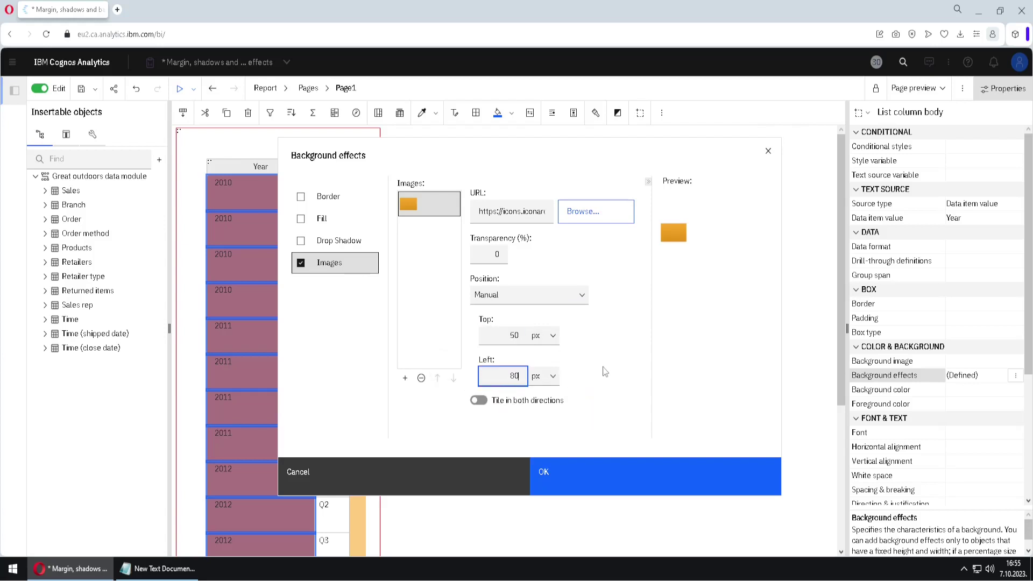
pyautogui.click(605, 371)
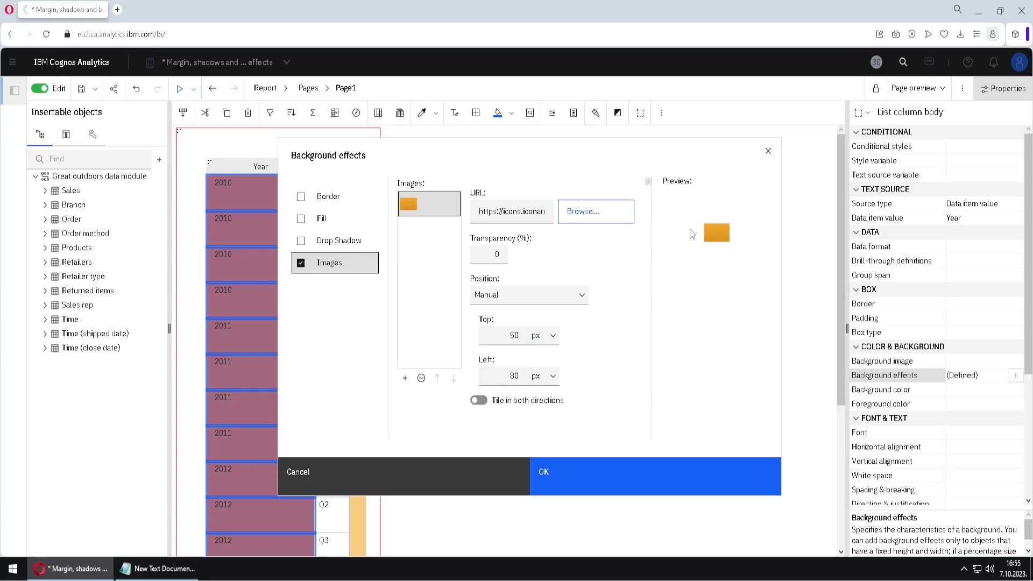
# Try tiling the orange rectangle in both directions, turn tiling off again, and set its position to Stretch.
pyautogui.click(489, 401)
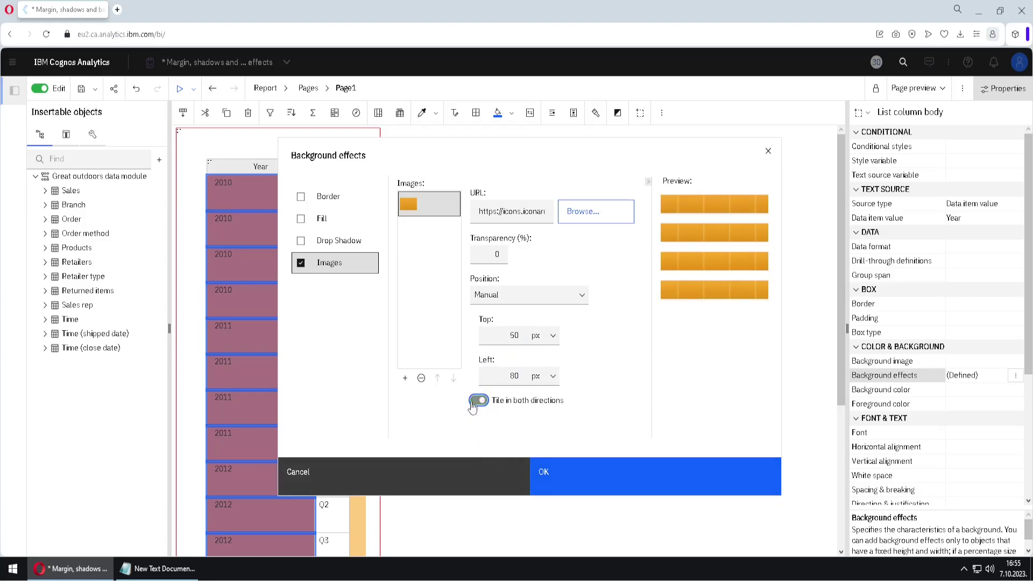
pyautogui.click(474, 403)
pyautogui.click(582, 297)
pyautogui.click(538, 354)
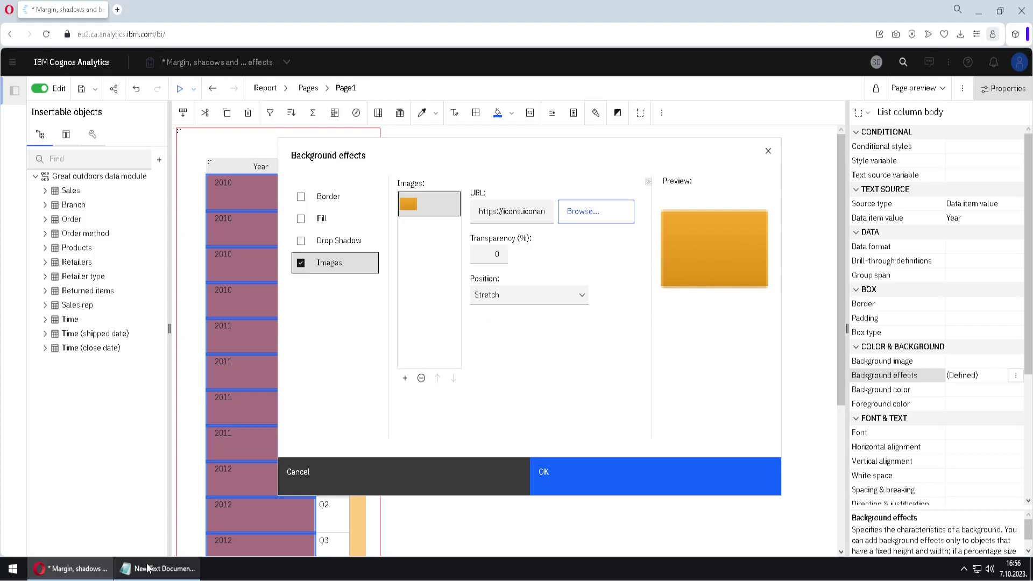
# Add a second background image that uses the red triangle's URL from the Notepad file.
pyautogui.click(180, 568)
pyautogui.click(255, 66)
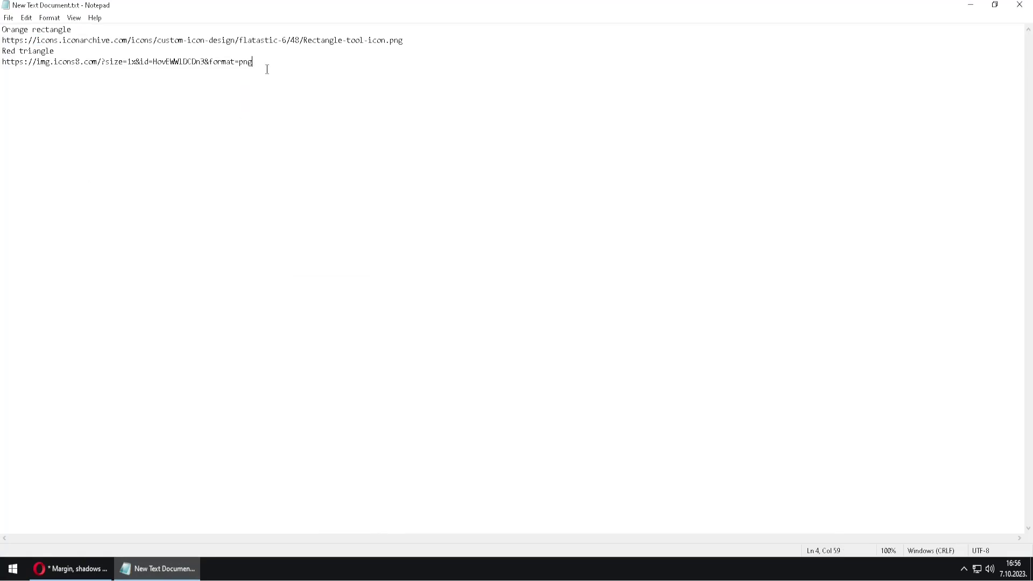
pyautogui.hotkey('shift', 'Home')
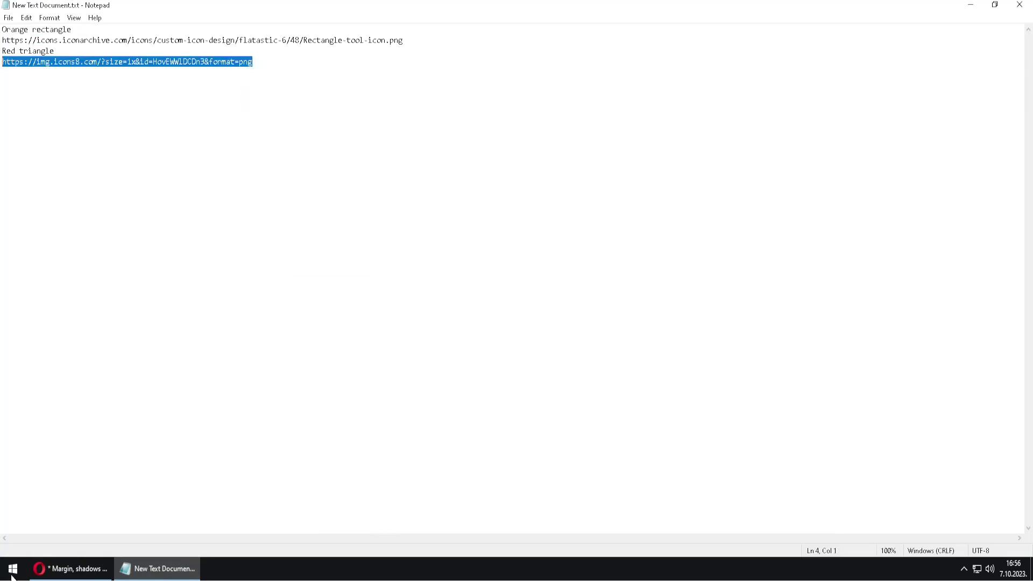
pyautogui.click(80, 569)
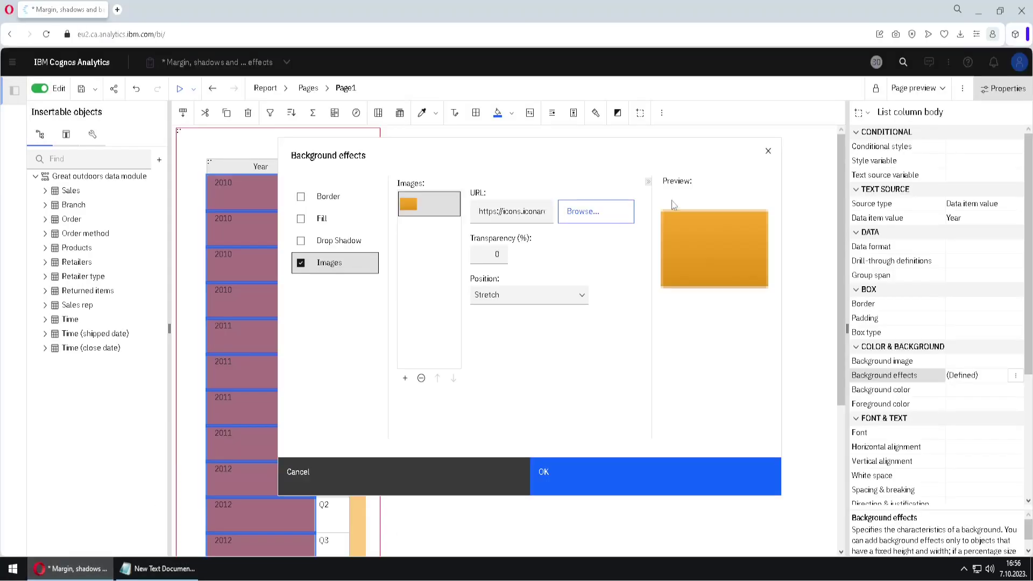
pyautogui.click(406, 378)
pyautogui.click(489, 210)
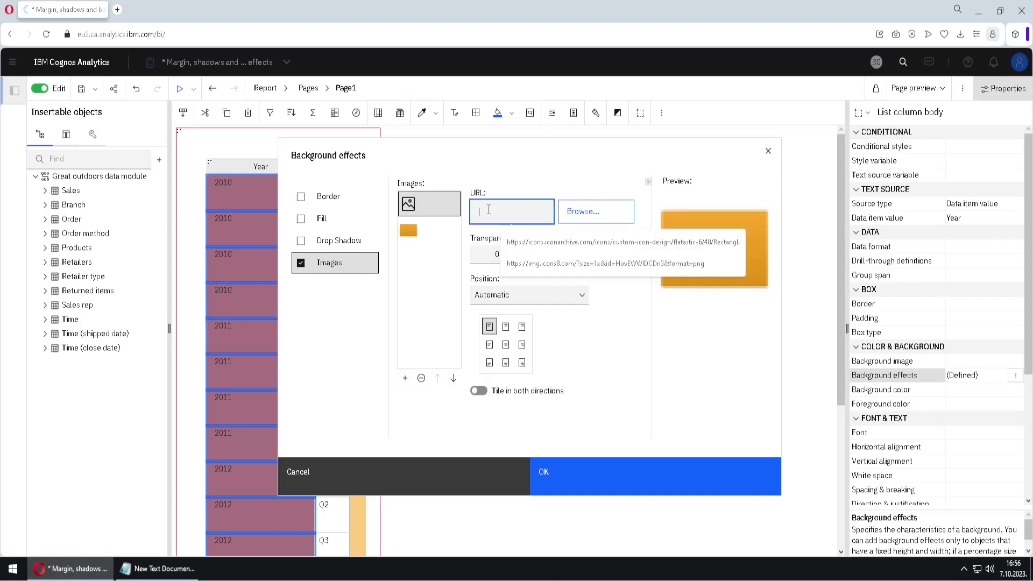
pyautogui.write('https://img.icons8.com/?size=1x&id=HovEWWIDCn3&format=png')
pyautogui.click(636, 343)
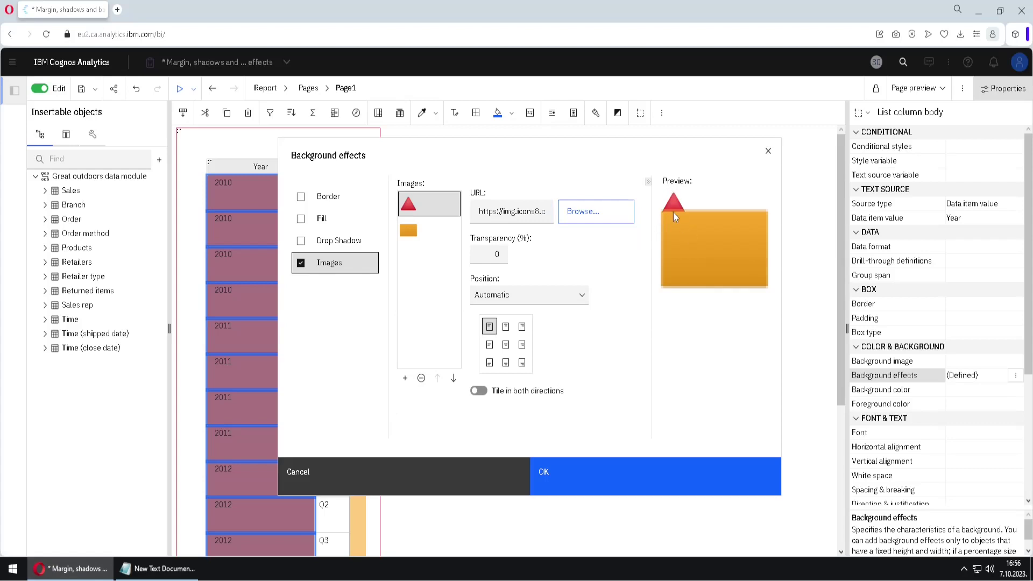
# Align the red triangle to the middle center and move it below the orange rectangle in the image order.
pyautogui.moveTo(656, 264); pyautogui.dragTo(735, 171)
pyautogui.click(508, 347)
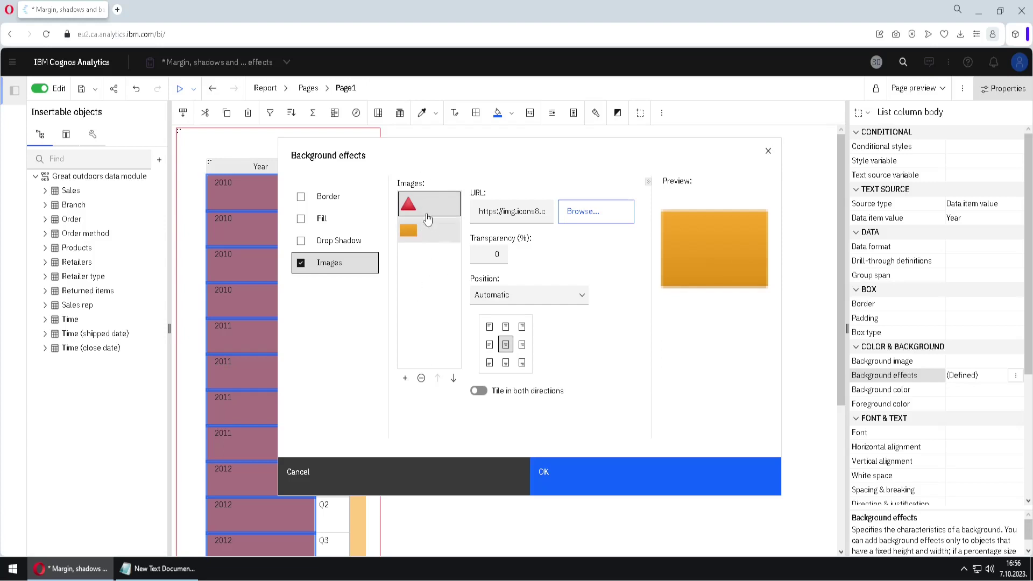
pyautogui.click(454, 379)
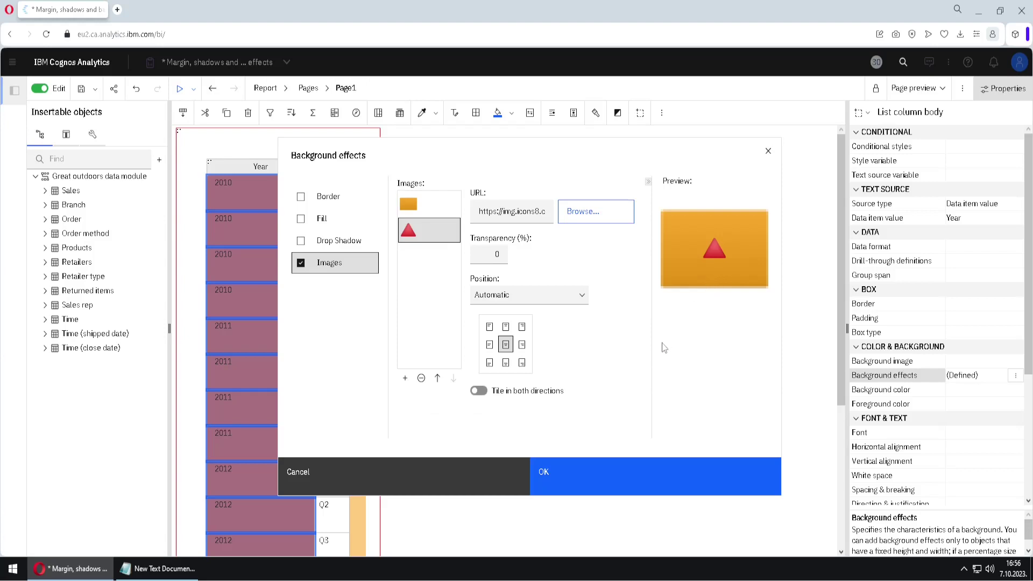
# Set the red triangle's transparency to 50% and apply the background images to the Year column.
pyautogui.click(505, 254)
pyautogui.write('50')
pyautogui.click(635, 414)
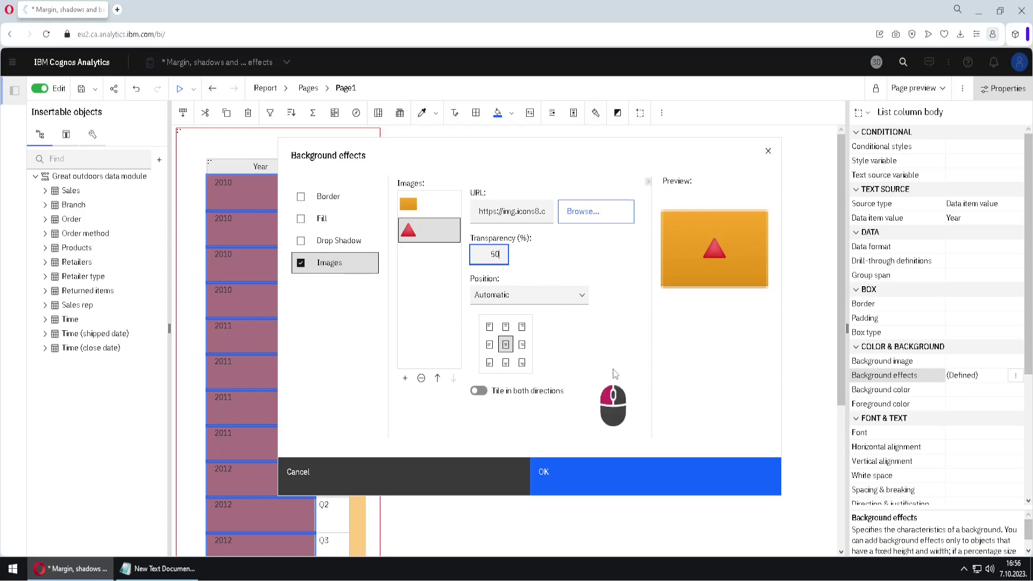
pyautogui.click(599, 473)
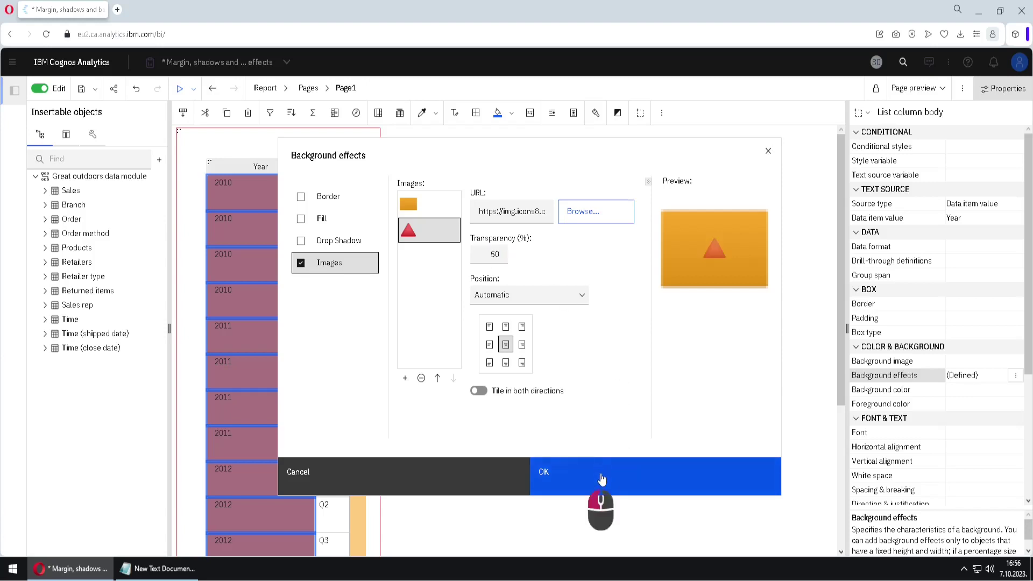